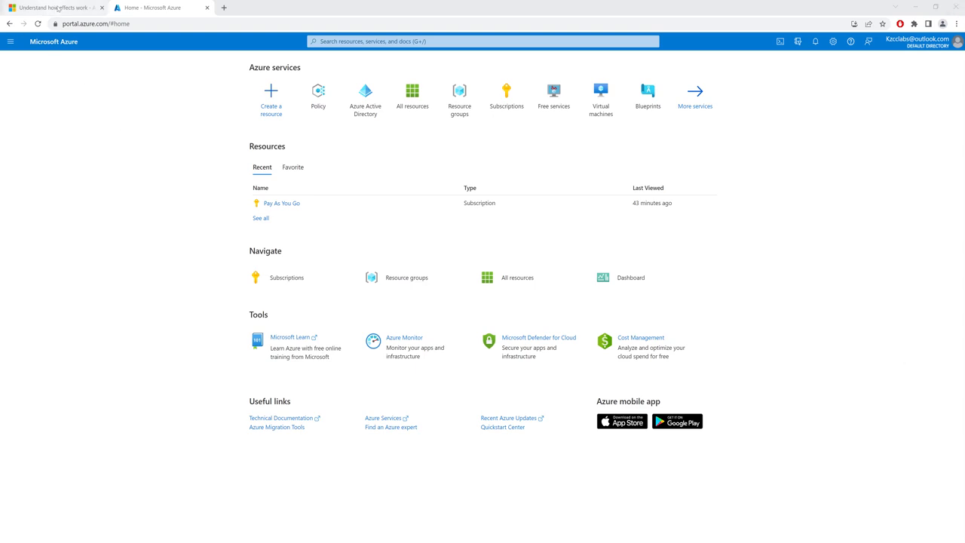
# Open the Azure Policy definitions for the Pay As You Go scope and start a new initiative definition
pyautogui.click(58, 8)
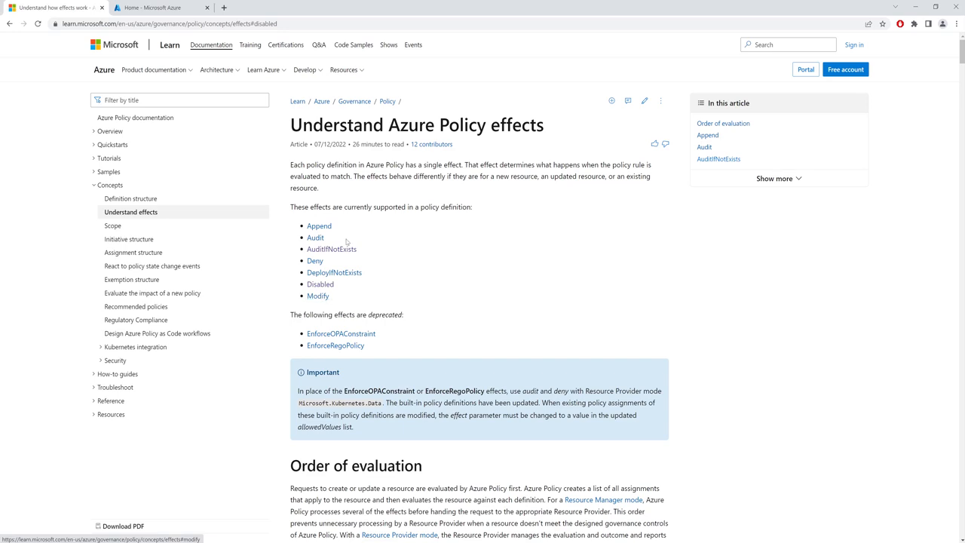
pyautogui.click(150, 7)
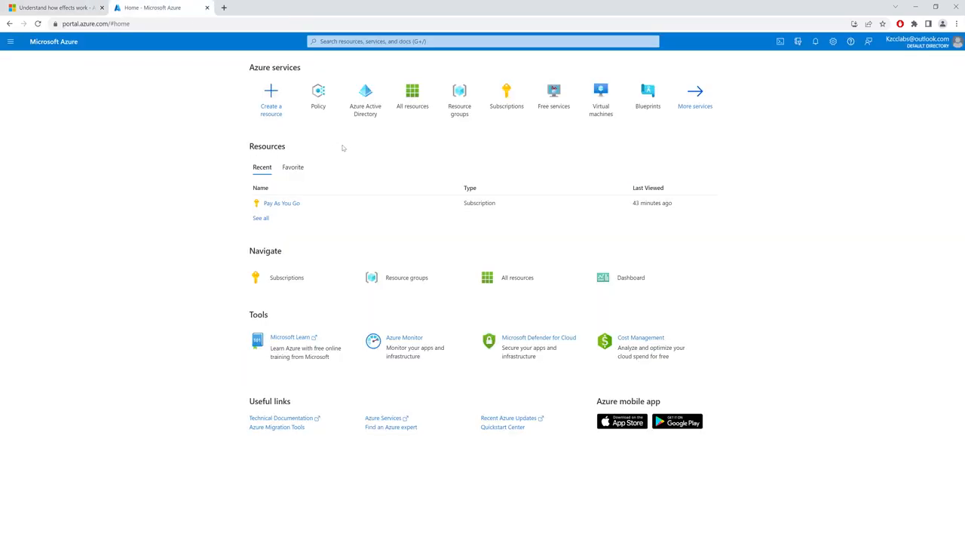
pyautogui.click(316, 107)
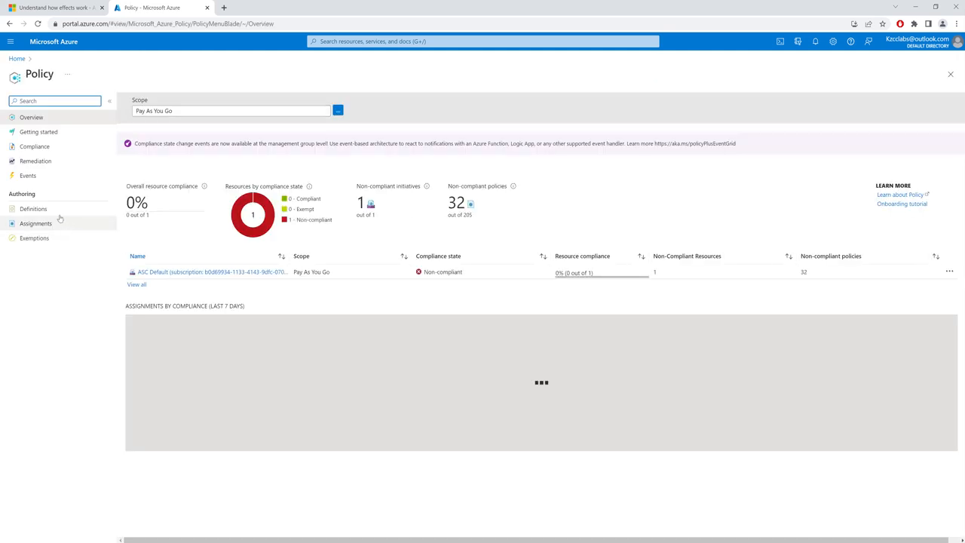
pyautogui.click(58, 211)
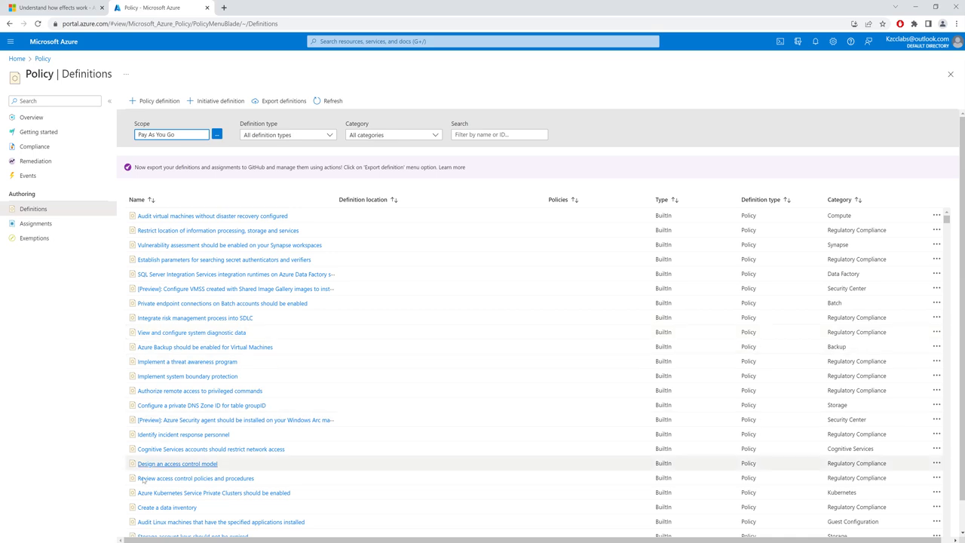
pyautogui.hotkey('alt', 'Tab')
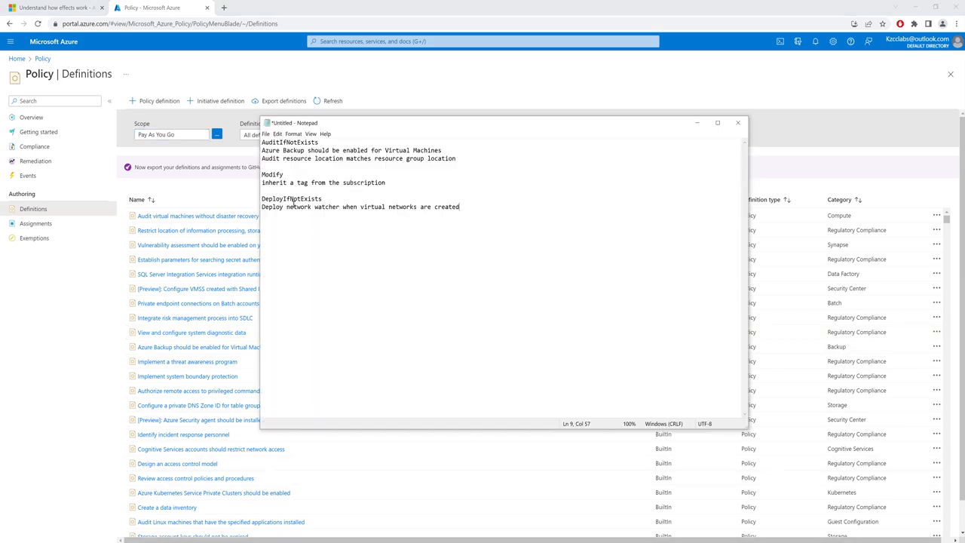
pyautogui.click(216, 101)
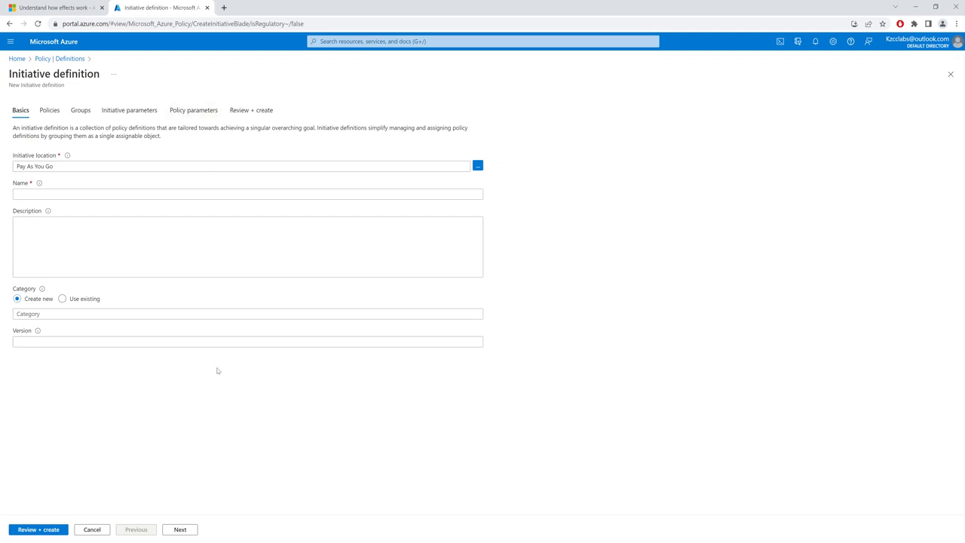
# Name the new initiative InitiativeDefinition
pyautogui.click(54, 193)
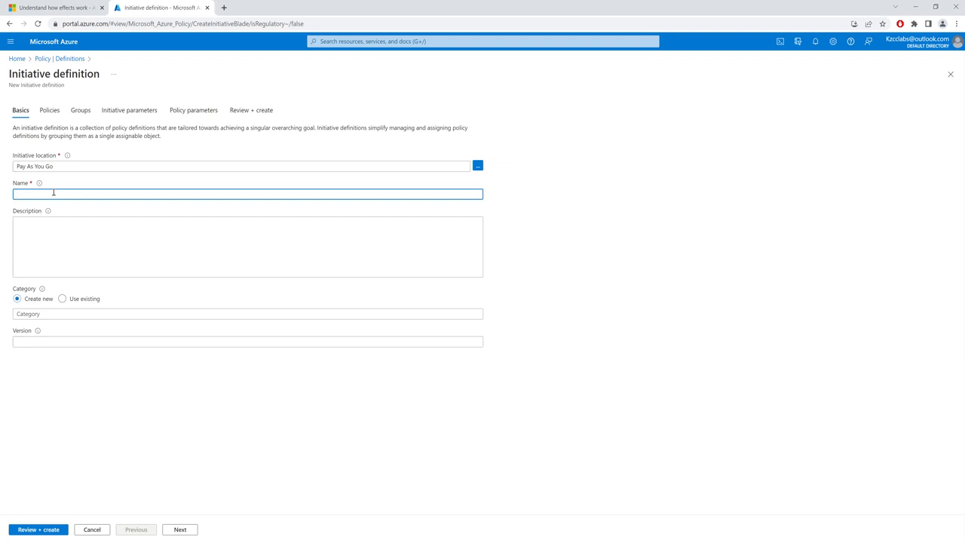
pyautogui.write('InitiativeDefinition')
# Reuse the initiative's name as a new category, InitiativeDefinition, and set the version to 1.0
pyautogui.moveTo(66, 193); pyautogui.dragTo(5, 198)
pyautogui.hotkey('ctrl', 'c')
pyautogui.click(132, 315)
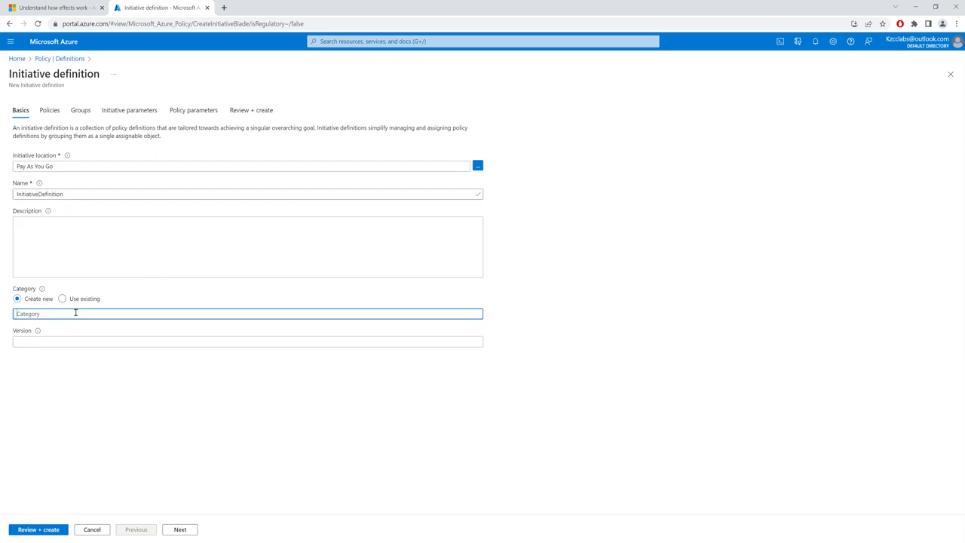
pyautogui.hotkey('ctrl', 'v')
pyautogui.click(56, 340)
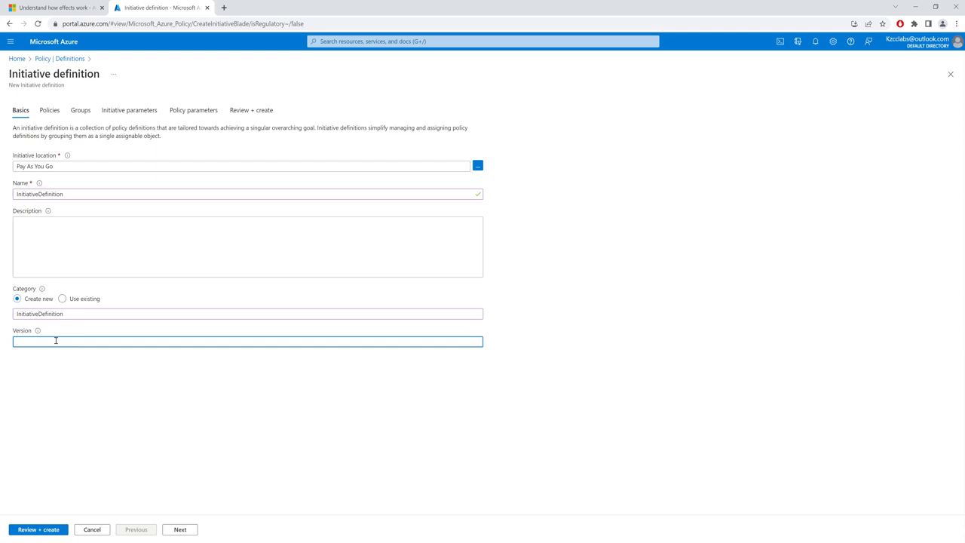
pyautogui.write('1.0')
# Enter the description "InitiativeDefinition Example" and proceed to the initiative's policy selection
pyautogui.moveTo(66, 194); pyautogui.dragTo(4, 194)
pyautogui.hotkey('ctrl', 'c')
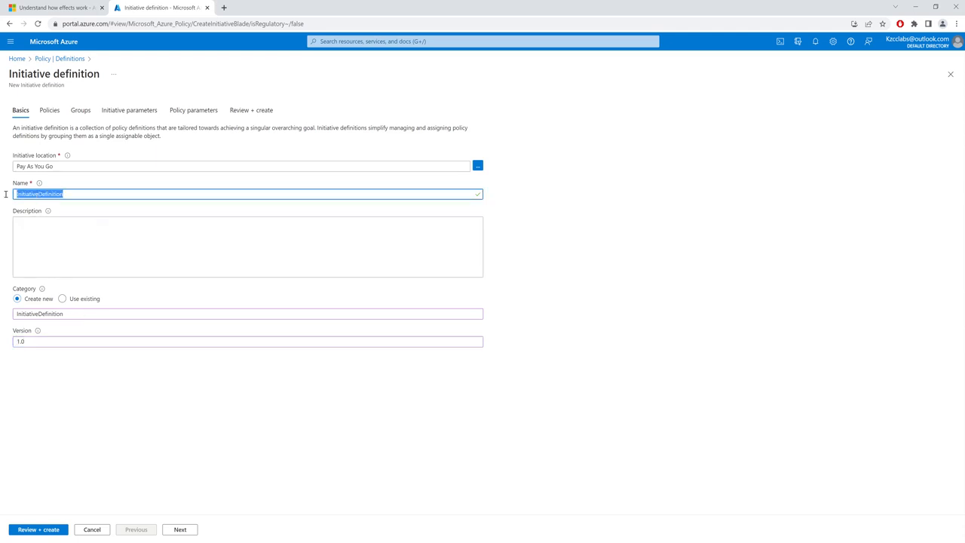
pyautogui.click(129, 249)
pyautogui.hotkey('ctrl', 'v')
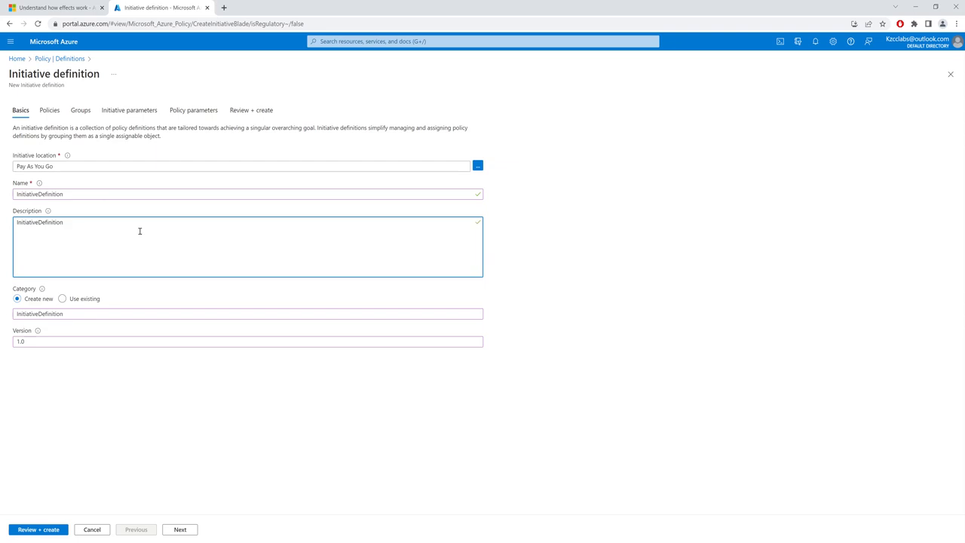
pyautogui.write('Example')
pyautogui.click(182, 533)
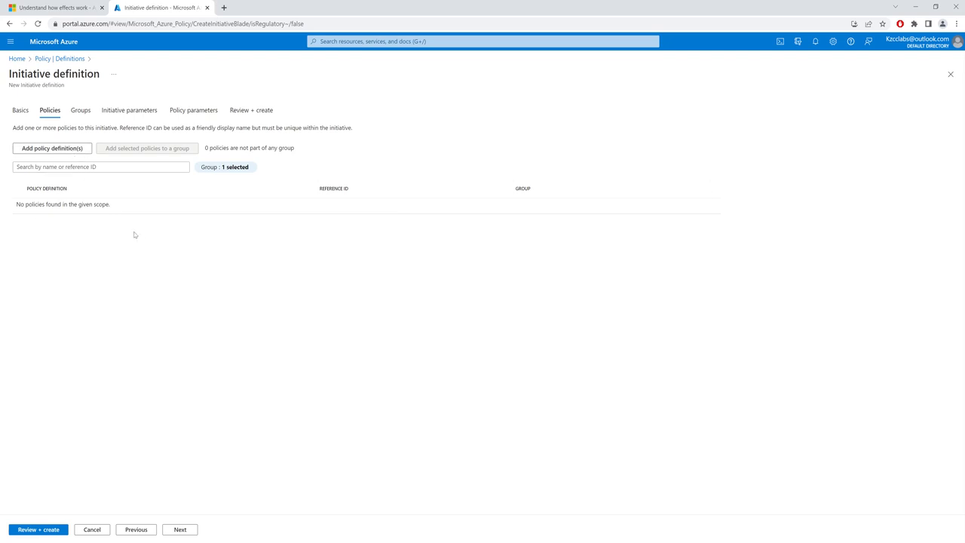
# Add the policy definition "Azure Backup should be enabled for Virtual Machines" to the initiative, copying its name from the Notepad list
pyautogui.click(63, 154)
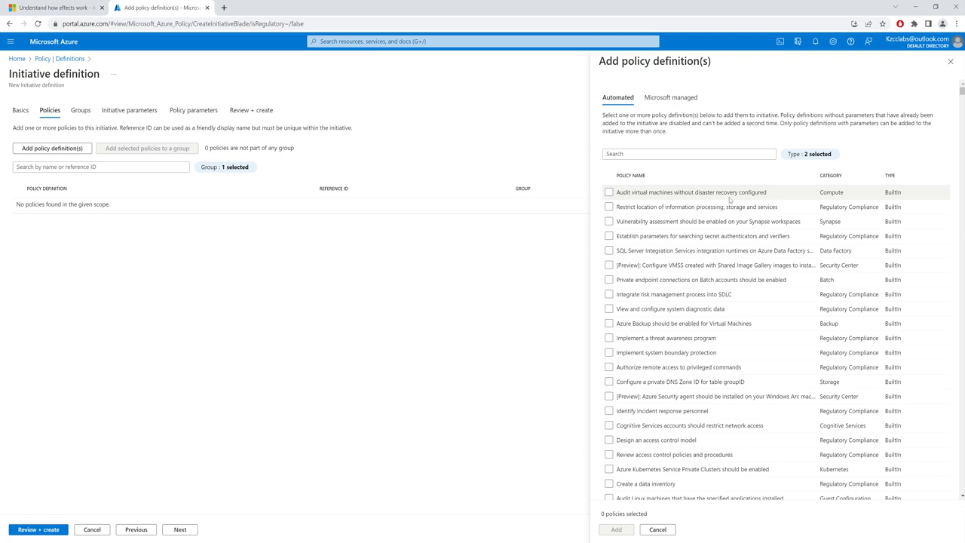
pyautogui.hotkey('alt', 'Tab')
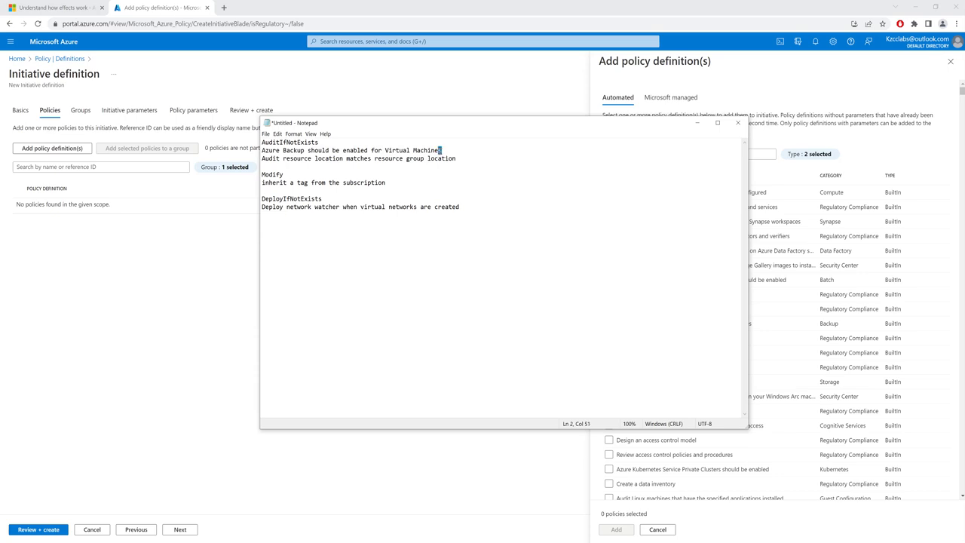
pyautogui.moveTo(442, 150); pyautogui.dragTo(257, 151)
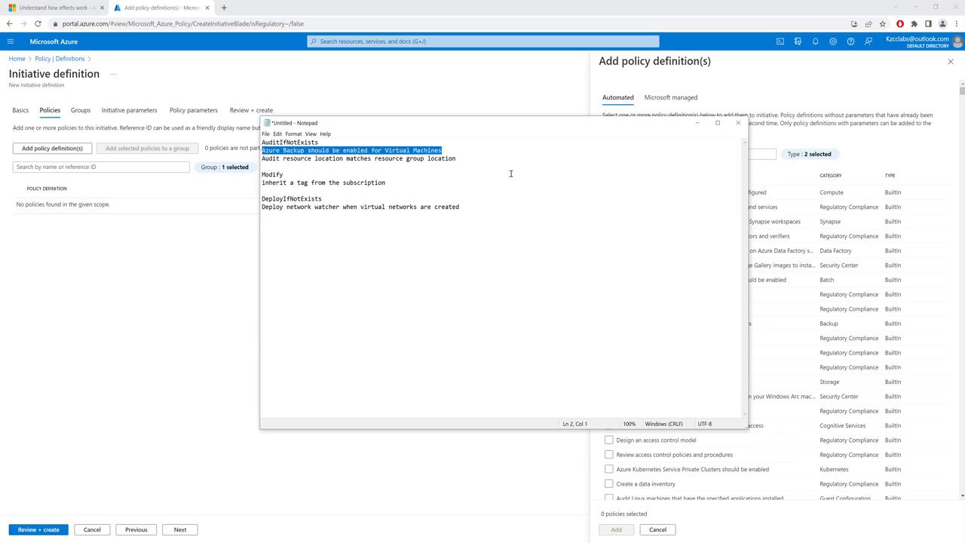
pyautogui.hotkey('ctrl', 'c')
pyautogui.click(763, 153)
pyautogui.hotkey('ctrl', 'v')
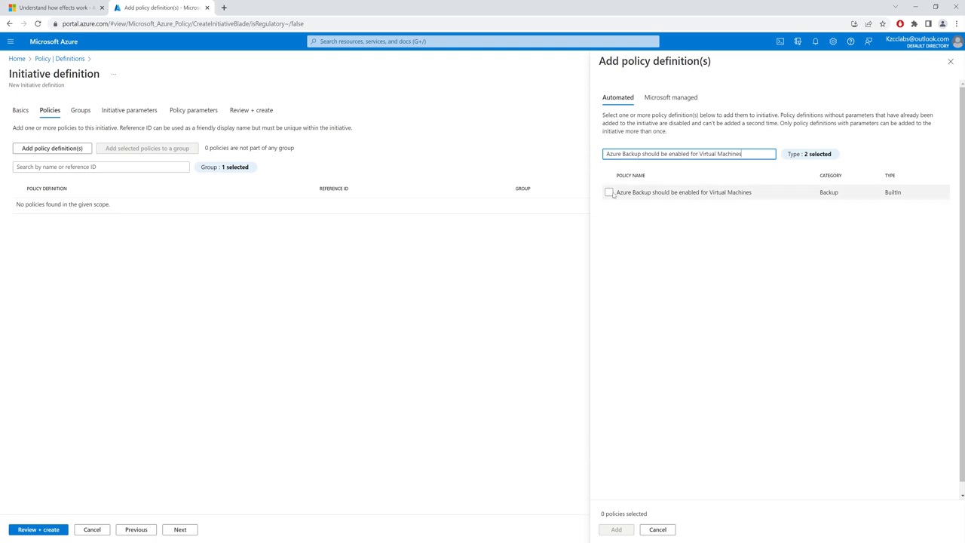
pyautogui.click(609, 192)
pyautogui.click(618, 533)
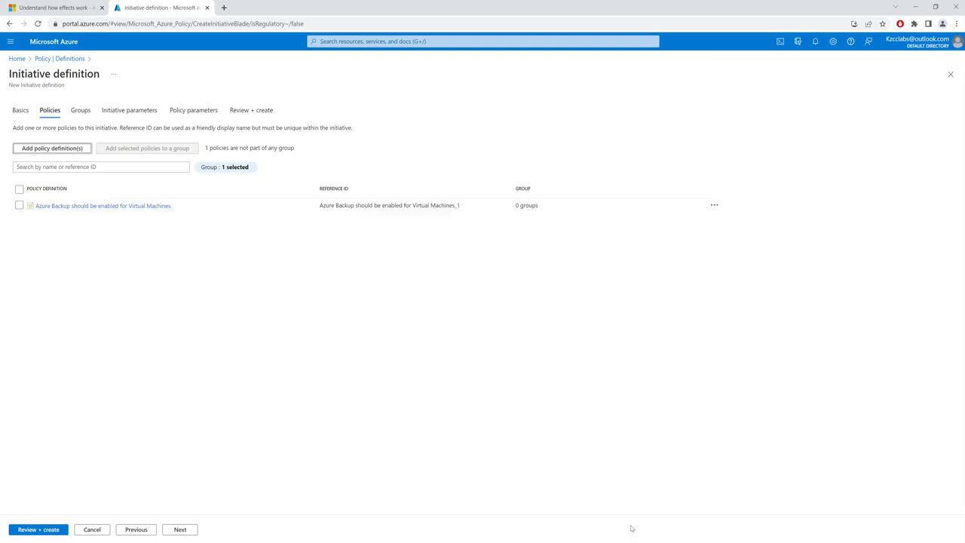
# Add the policy definition "Audit resource location matches resource group location" to the initiative, using the name in Notepad
pyautogui.click(61, 154)
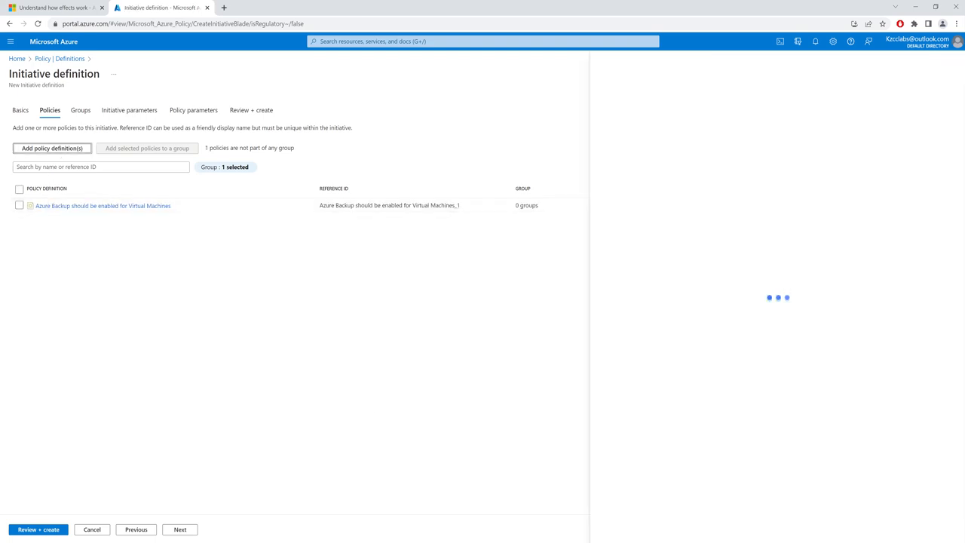
pyautogui.click(101, 541)
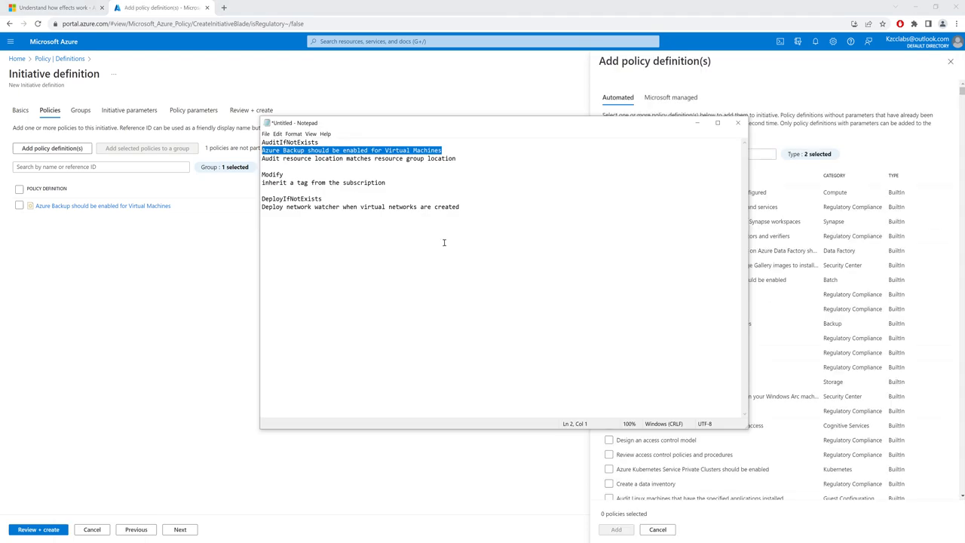
pyautogui.moveTo(456, 158); pyautogui.dragTo(258, 161)
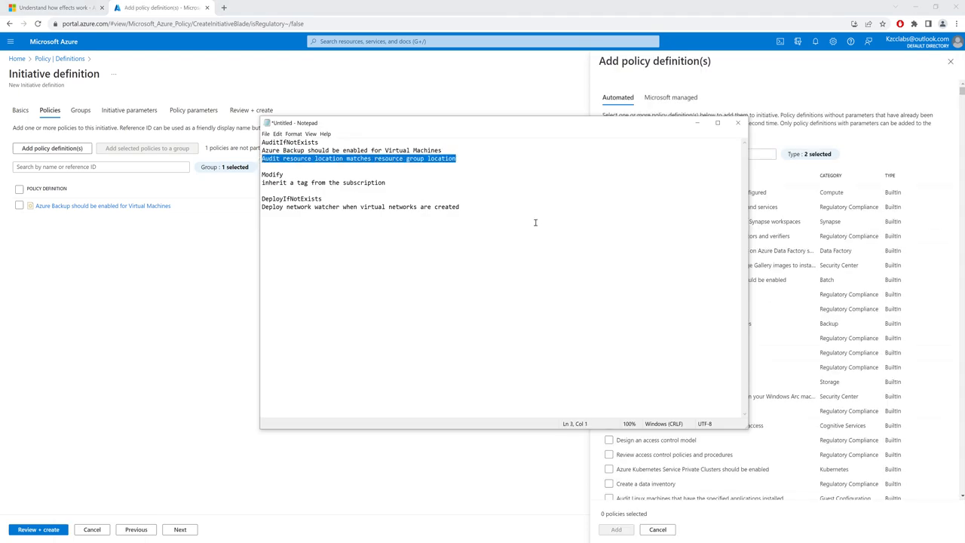
pyautogui.click(766, 153)
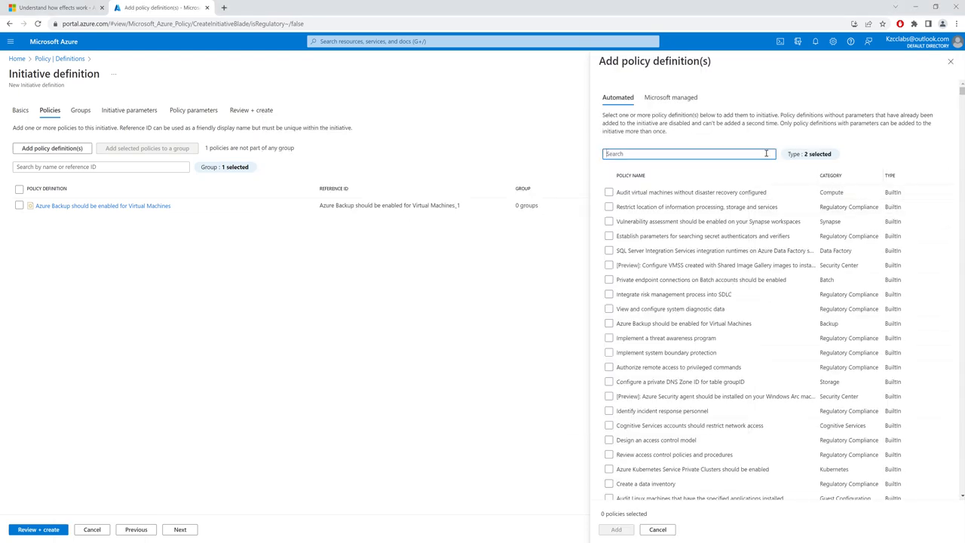
pyautogui.hotkey('ctrl', 'v')
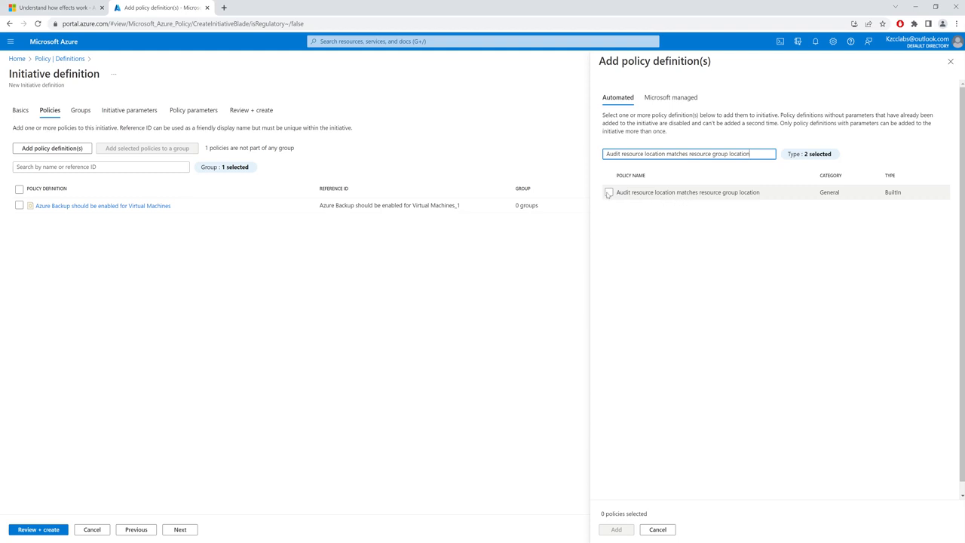
pyautogui.click(608, 192)
pyautogui.click(614, 532)
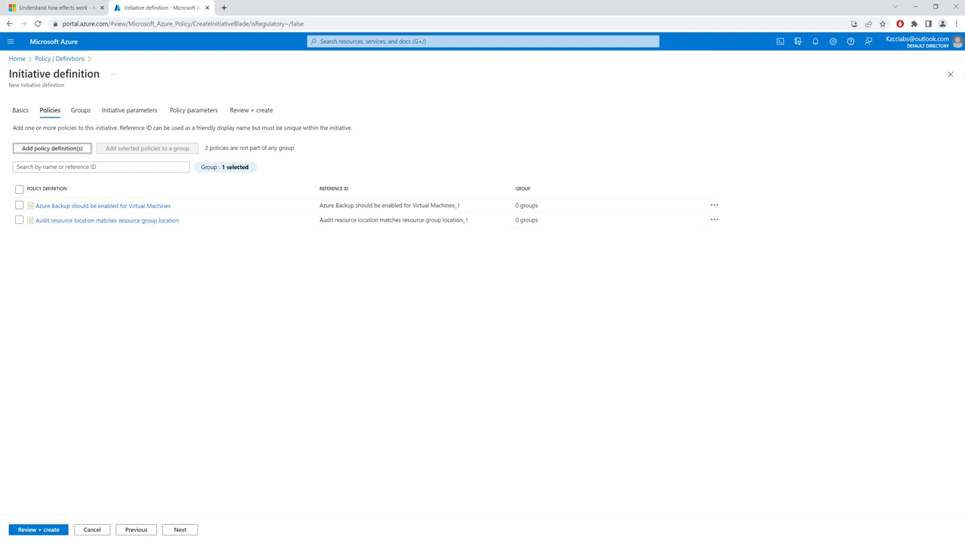
# Copy "inherit a tag from the subscription" from Notepad and add the policy definition of that exact name to the initiative
pyautogui.hotkey('alt', 'Tab')
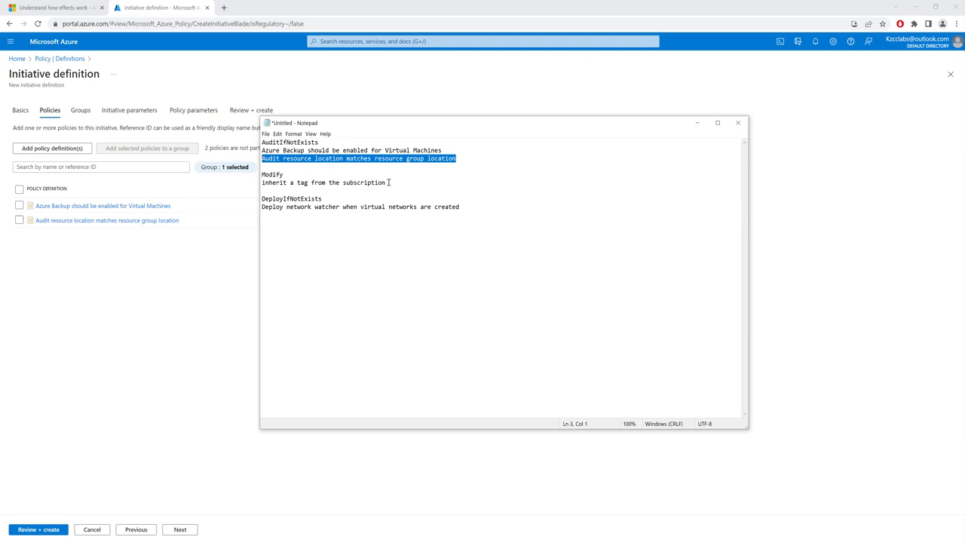
pyautogui.moveTo(389, 183); pyautogui.dragTo(252, 187)
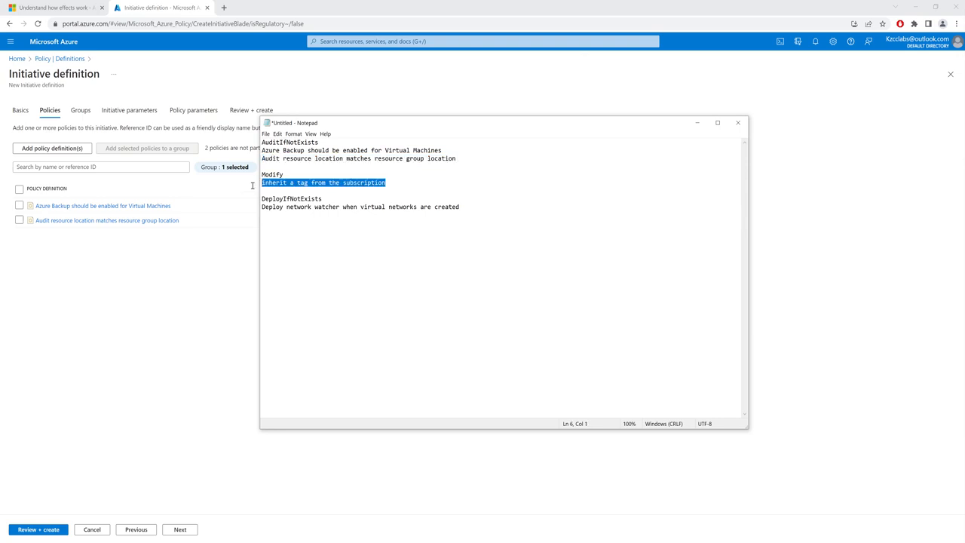
pyautogui.click(128, 328)
pyautogui.click(46, 530)
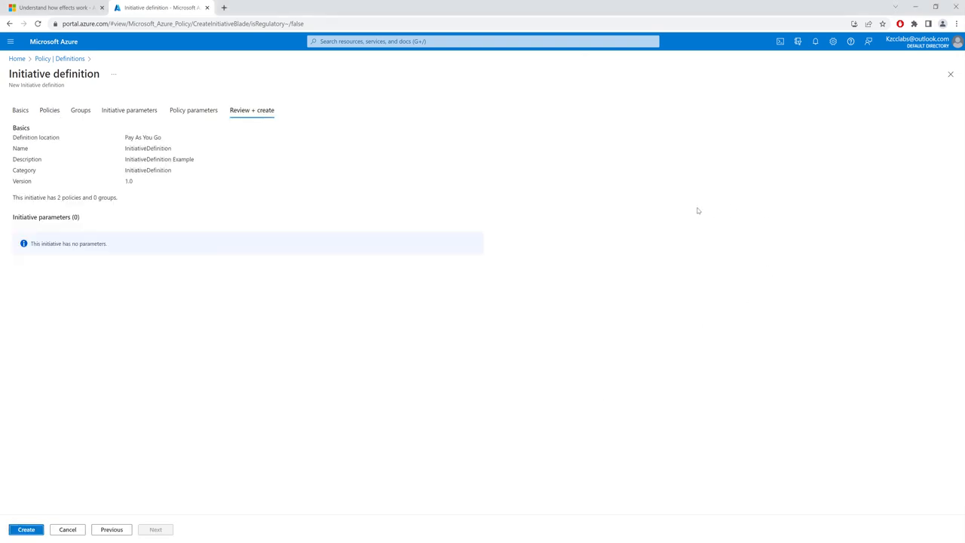
pyautogui.click(49, 110)
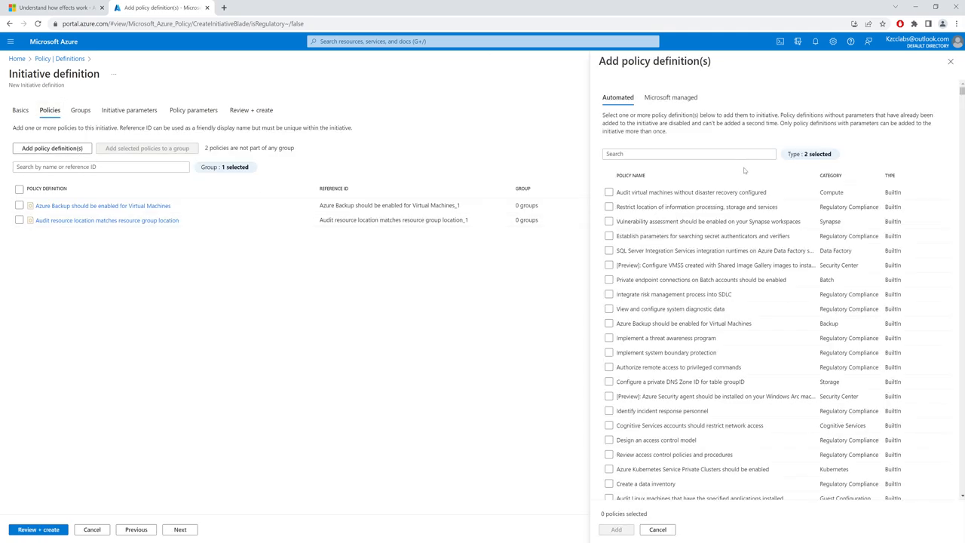
pyautogui.click(694, 154)
pyautogui.hotkey('ctrl', 'v')
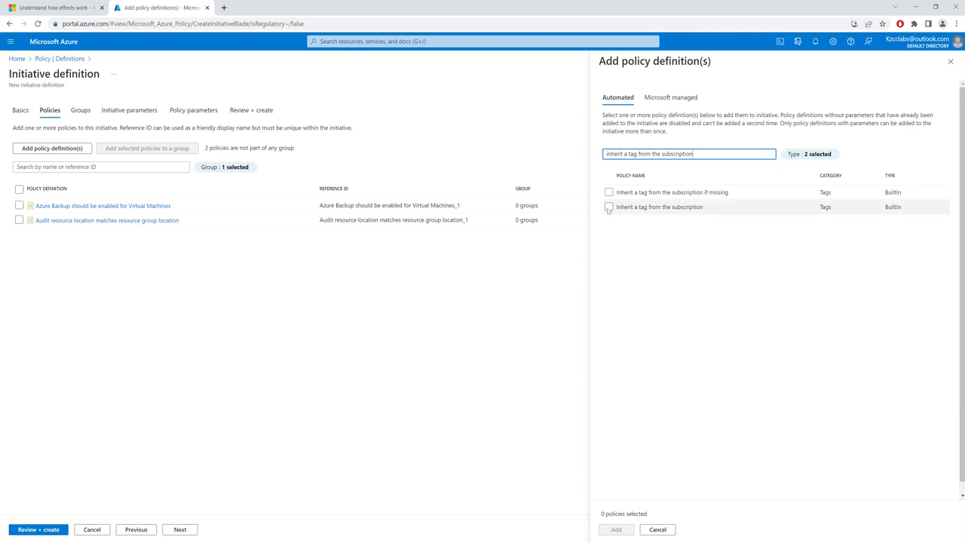
pyautogui.click(609, 208)
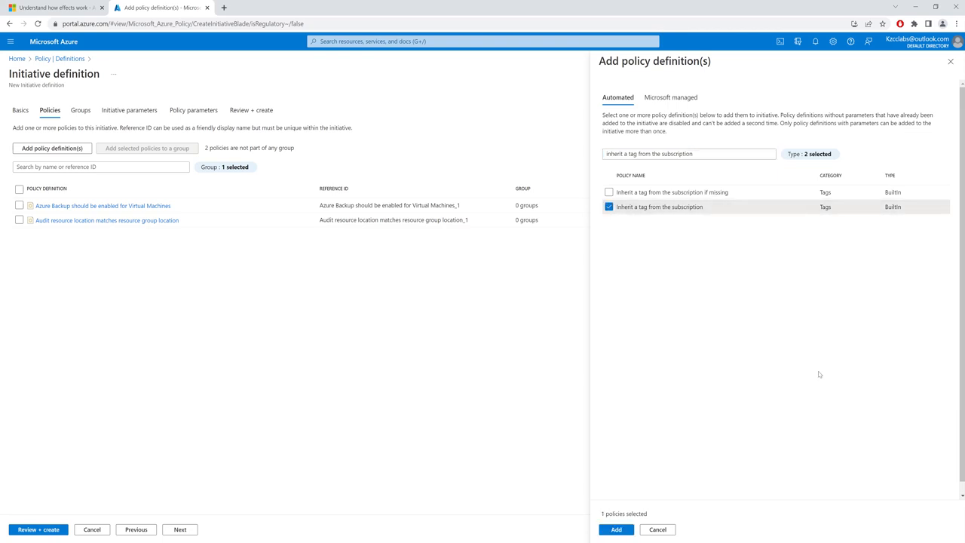
pyautogui.click(615, 529)
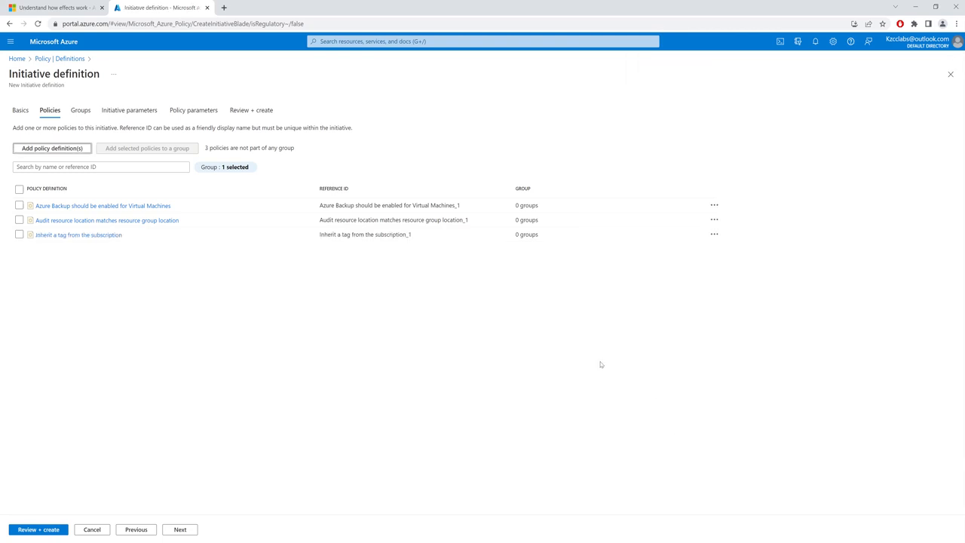
# Copy "Deploy network watcher when virtual networks are created" from Notepad and add the policy definition of that name to the initiative
pyautogui.hotkey('alt', 'Tab')
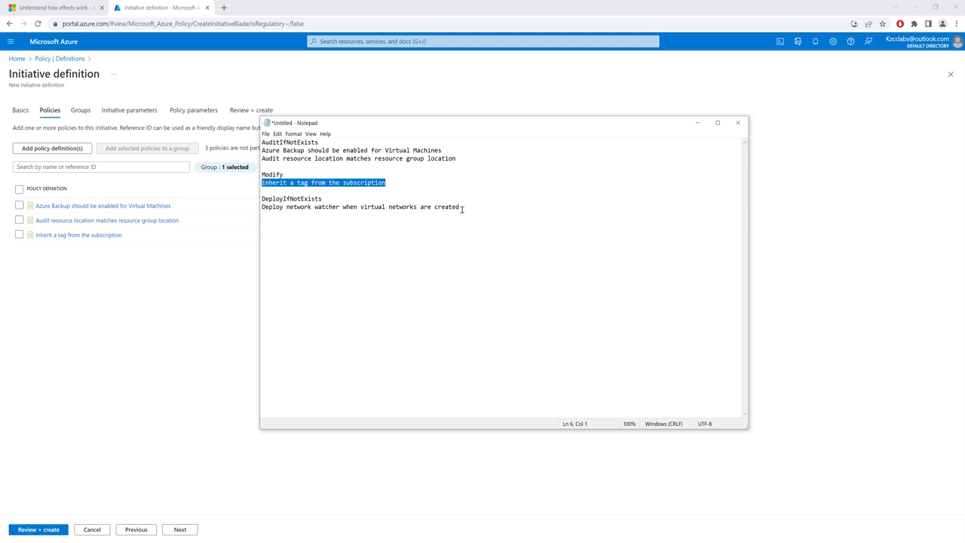
pyautogui.moveTo(462, 210); pyautogui.dragTo(262, 208)
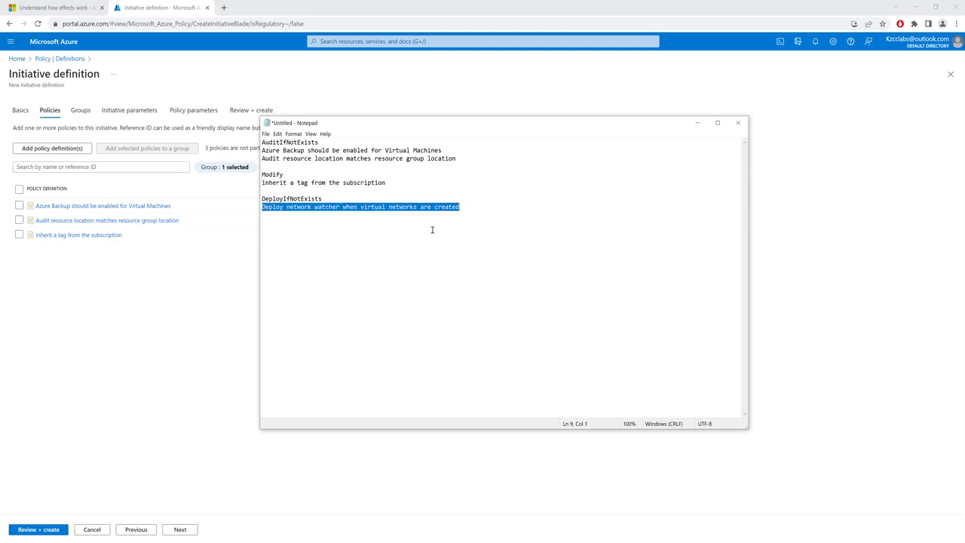
pyautogui.click(801, 245)
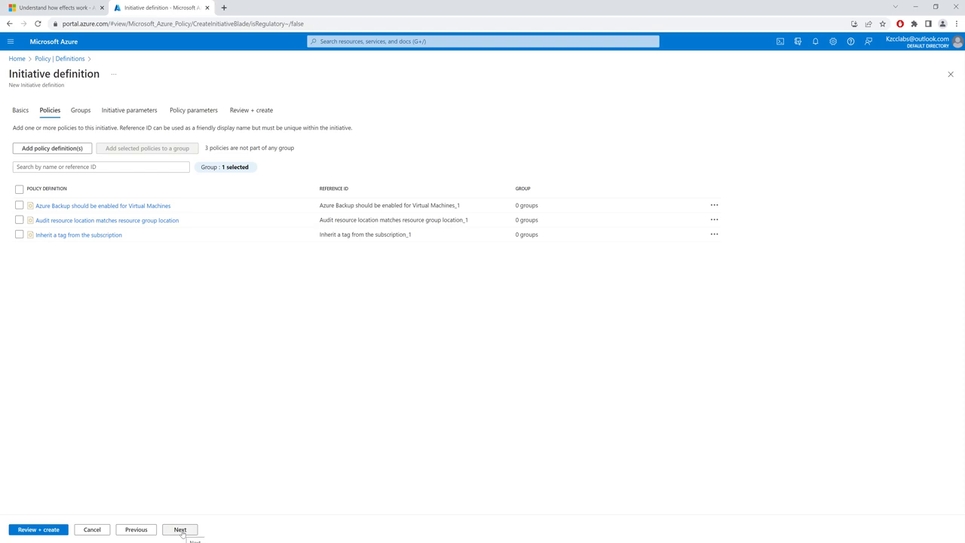
pyautogui.click(52, 148)
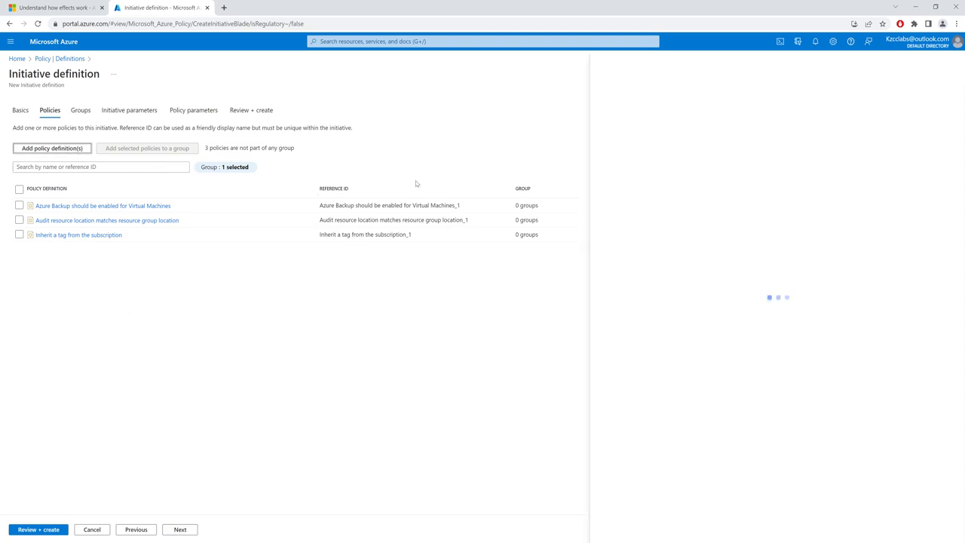
pyautogui.click(671, 154)
pyautogui.hotkey('ctrl', 'v')
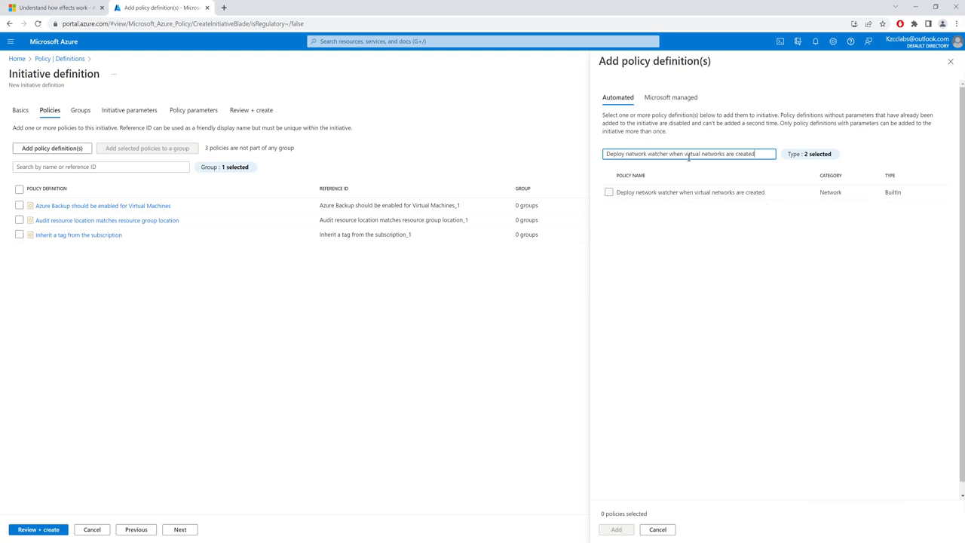
pyautogui.click(609, 192)
pyautogui.click(616, 529)
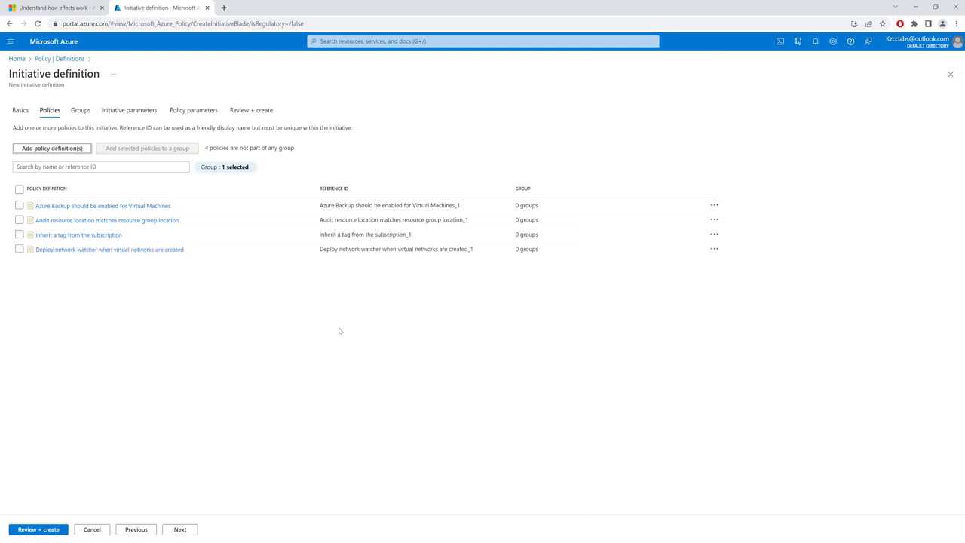
# Examine the details and JSON definition of "Azure Backup should be enabled for Virtual Machines", reading its full description line
pyautogui.click(129, 209)
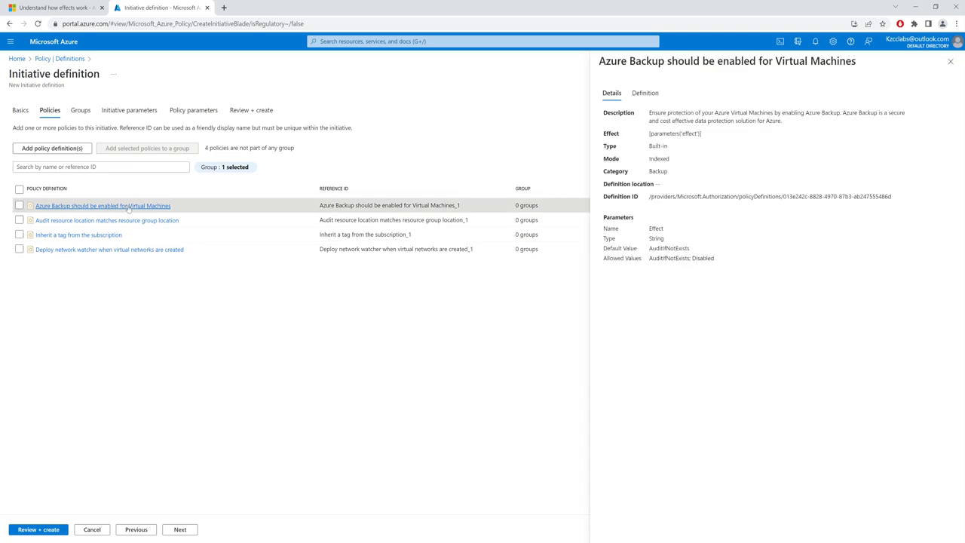
pyautogui.click(644, 93)
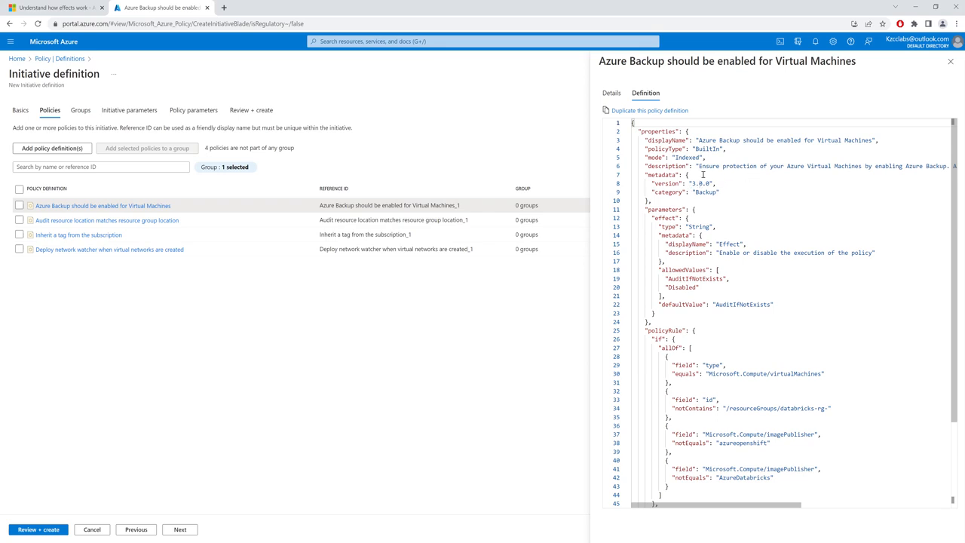
pyautogui.moveTo(700, 166); pyautogui.dragTo(846, 165)
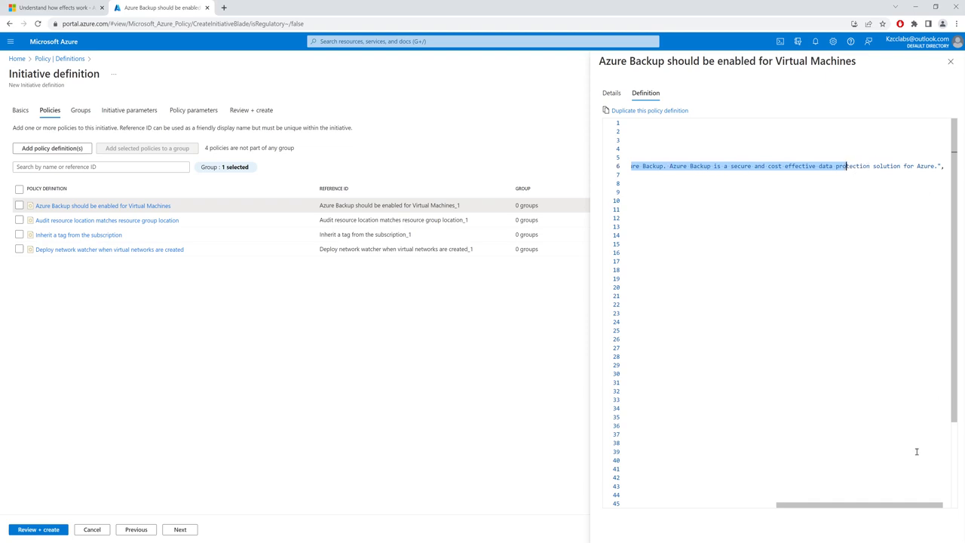
pyautogui.click(891, 165)
pyautogui.moveTo(891, 166); pyautogui.dragTo(610, 168)
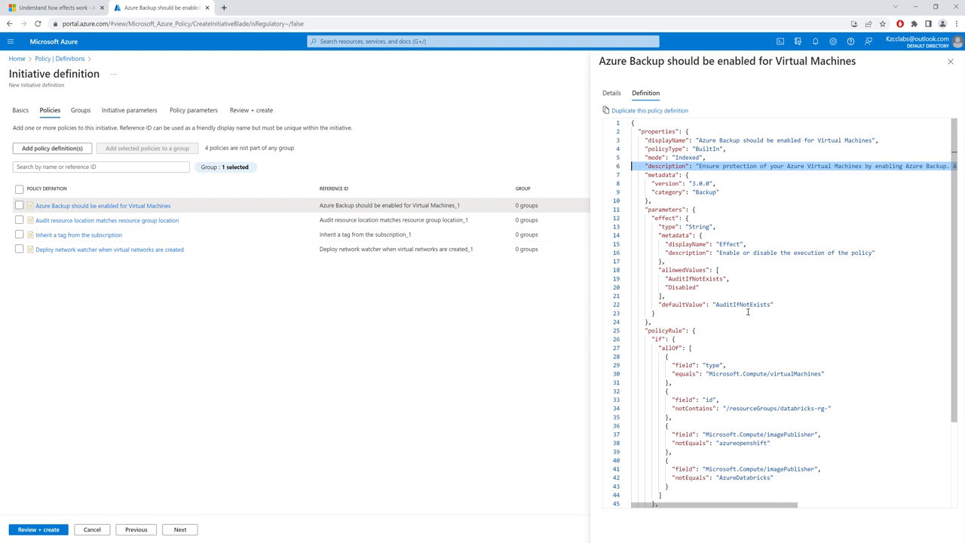
# Examine the details and JSON definitions of the resource location audit, tag inheritance and network watcher policies, including the network watcher policy's effect
pyautogui.click(136, 223)
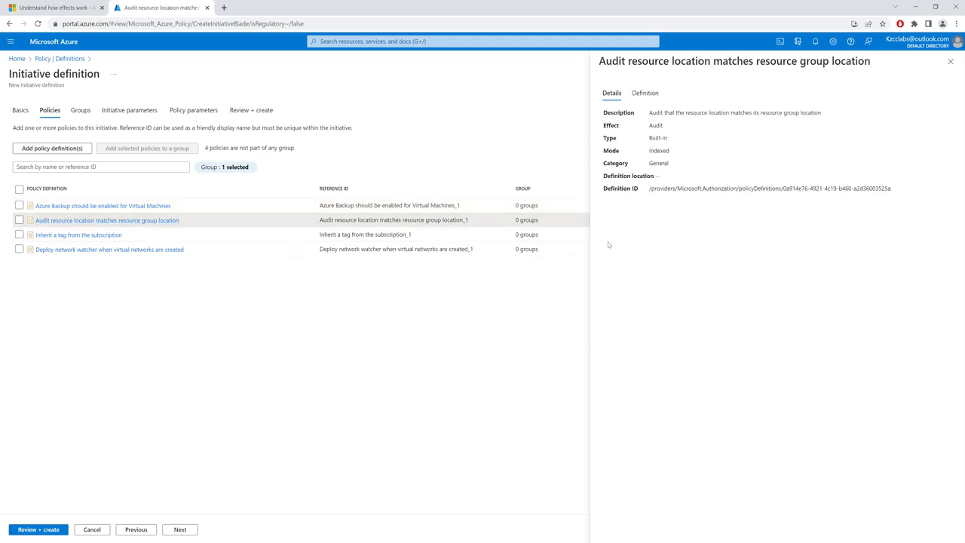
pyautogui.click(638, 95)
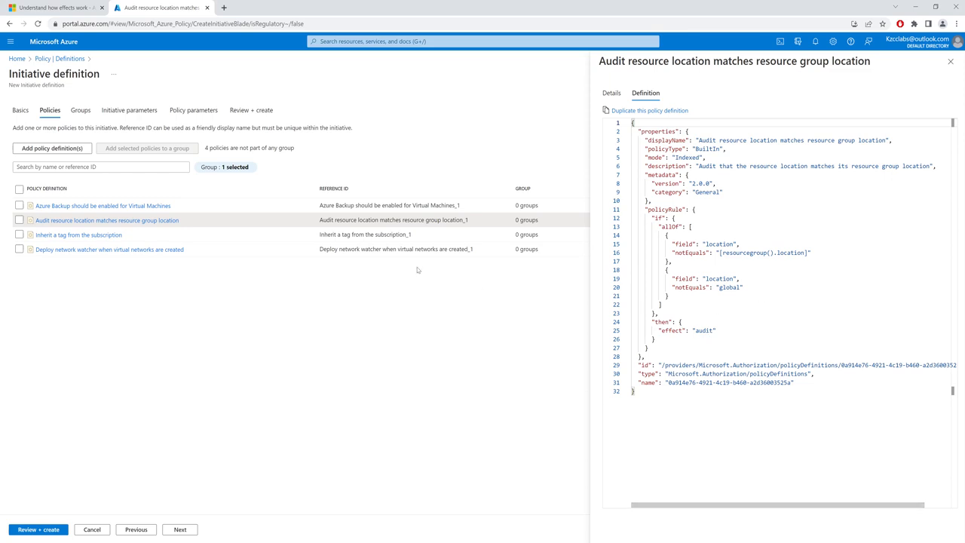
pyautogui.click(72, 238)
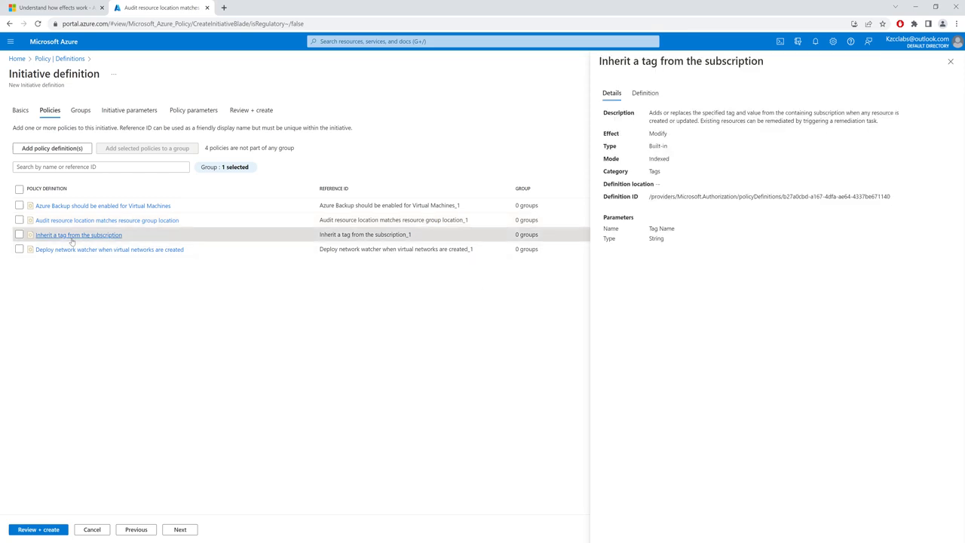
pyautogui.click(646, 93)
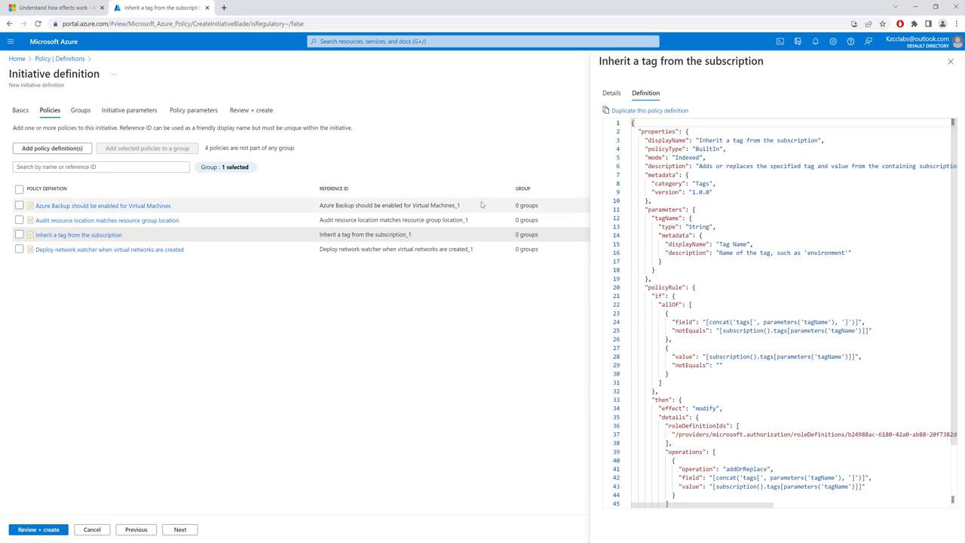
pyautogui.click(146, 253)
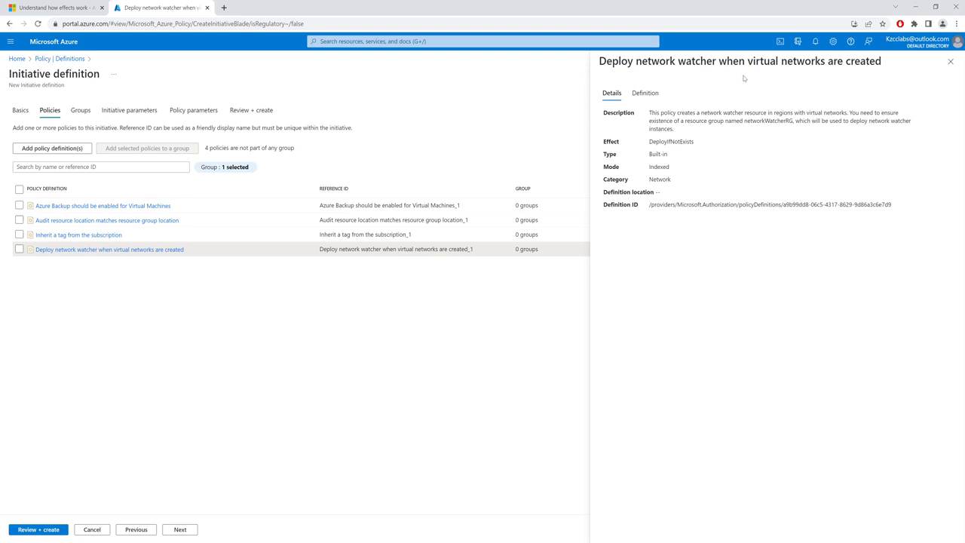
pyautogui.click(646, 94)
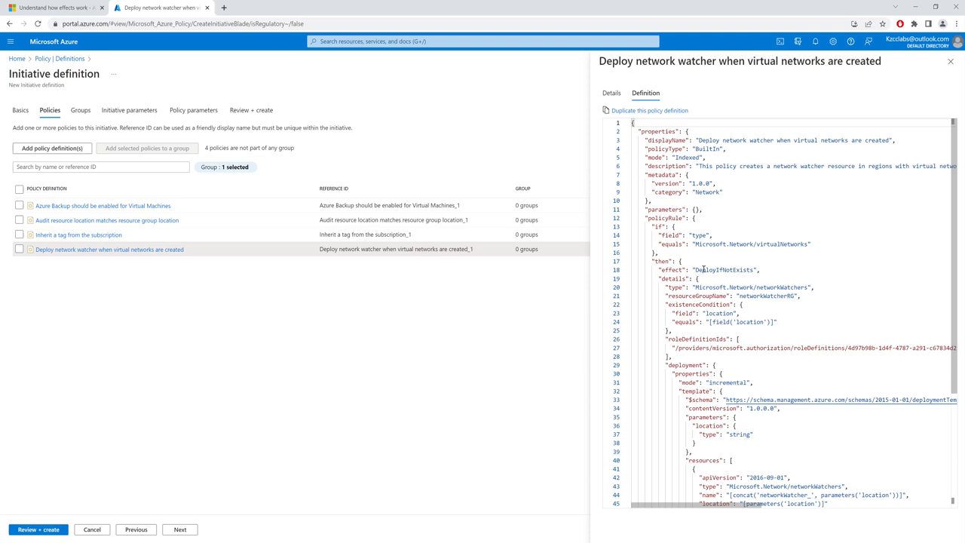
pyautogui.moveTo(702, 269); pyautogui.dragTo(743, 270)
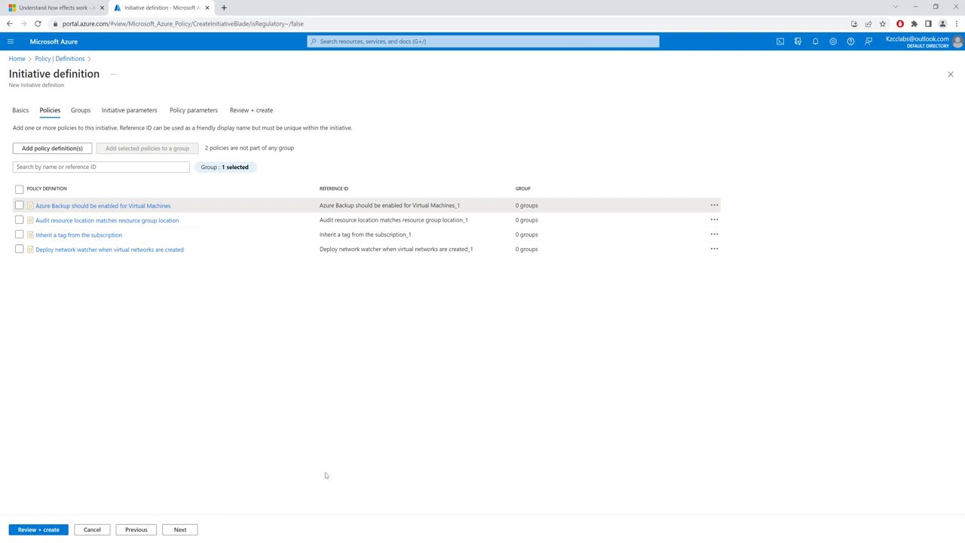
# Create a policy group named VirtualMachine in the initiative, with a description that starts with the group's name
pyautogui.click(179, 529)
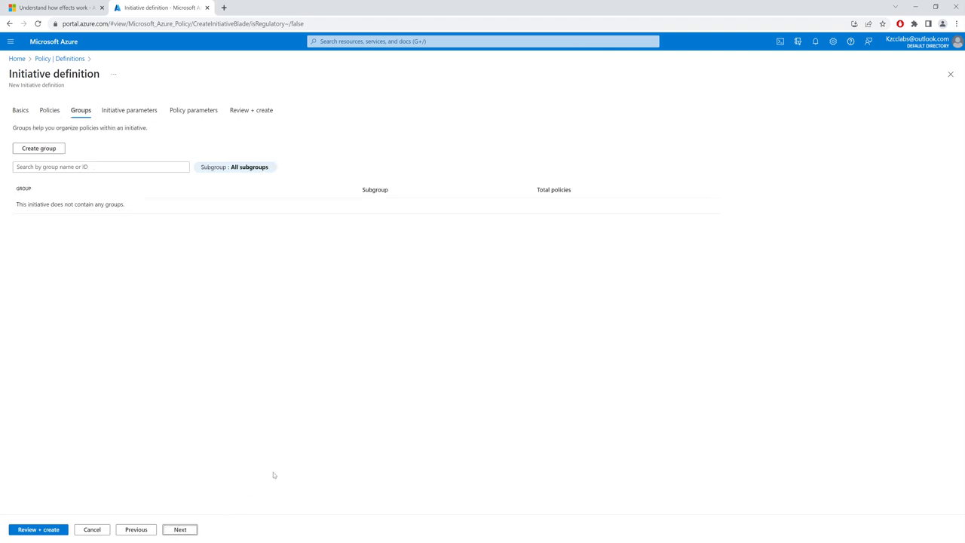
pyautogui.click(43, 151)
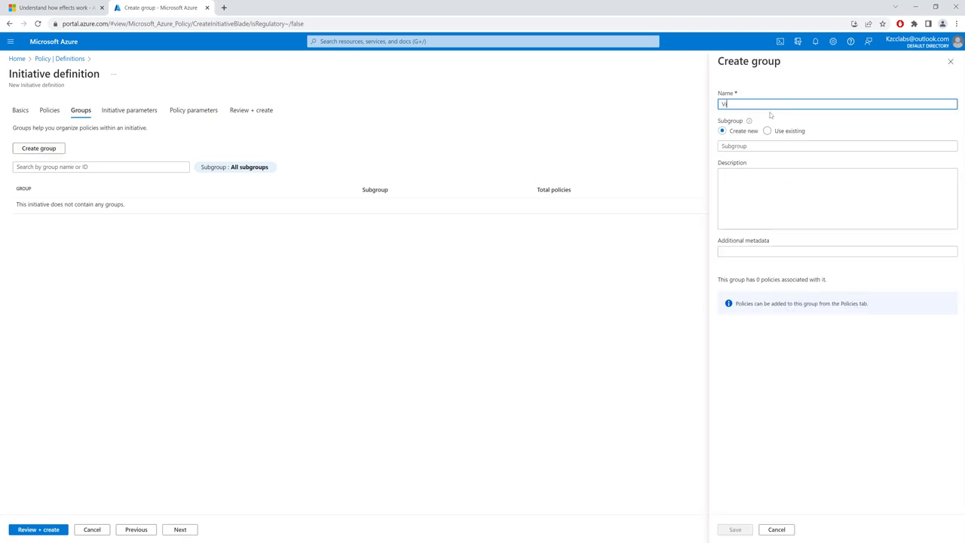
pyautogui.write('VirtualMachine')
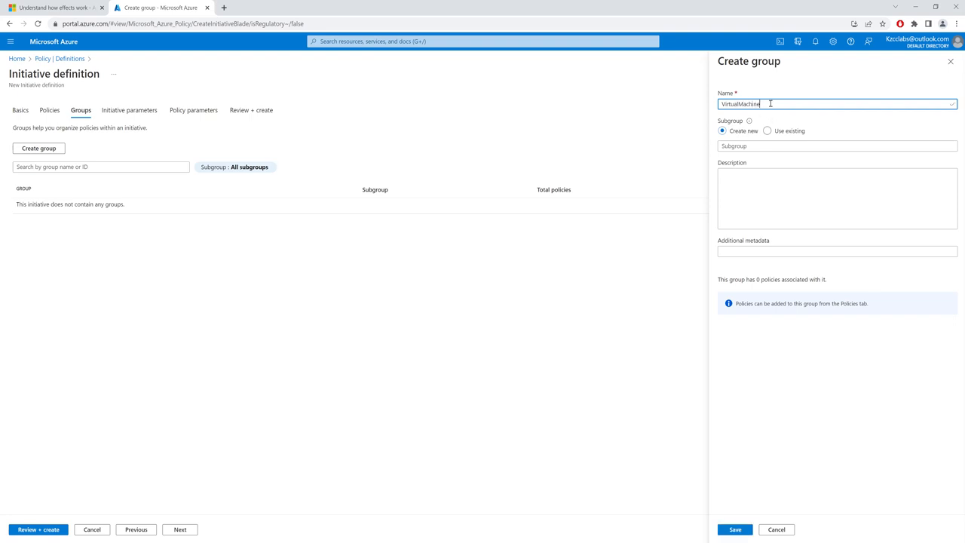
pyautogui.doubleClick(770, 104)
pyautogui.hotkey('ctrl', 'c')
pyautogui.click(758, 195)
pyautogui.hotkey('ctrl', 'v')
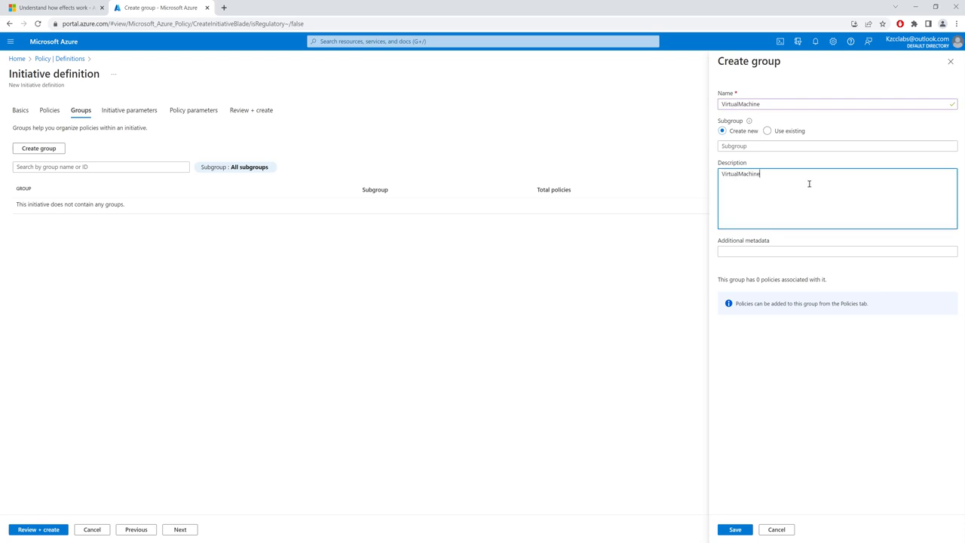
pyautogui.write('Policies')
pyautogui.click(734, 529)
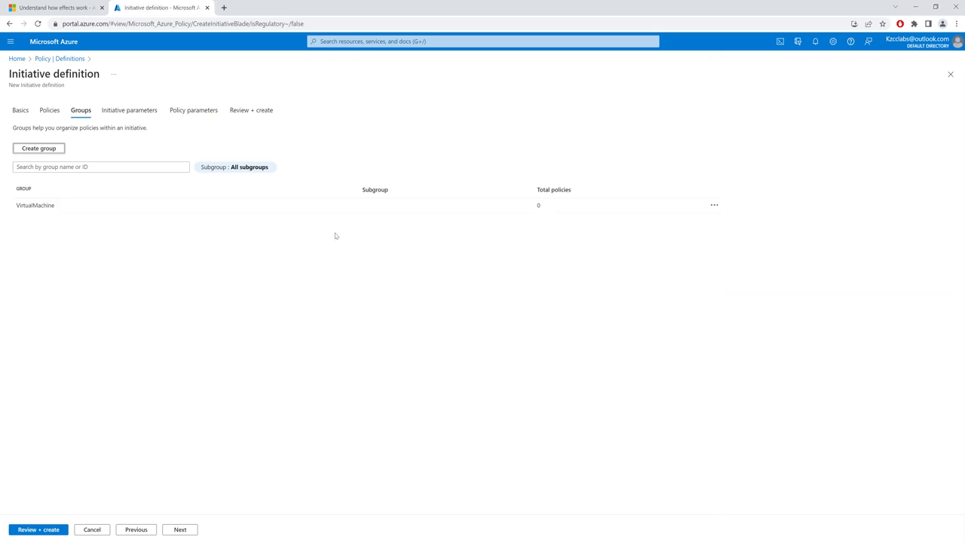
# Assign the policy "Azure Backup should be enabled for Virtual Machines" to the VirtualMachine group
pyautogui.click(49, 111)
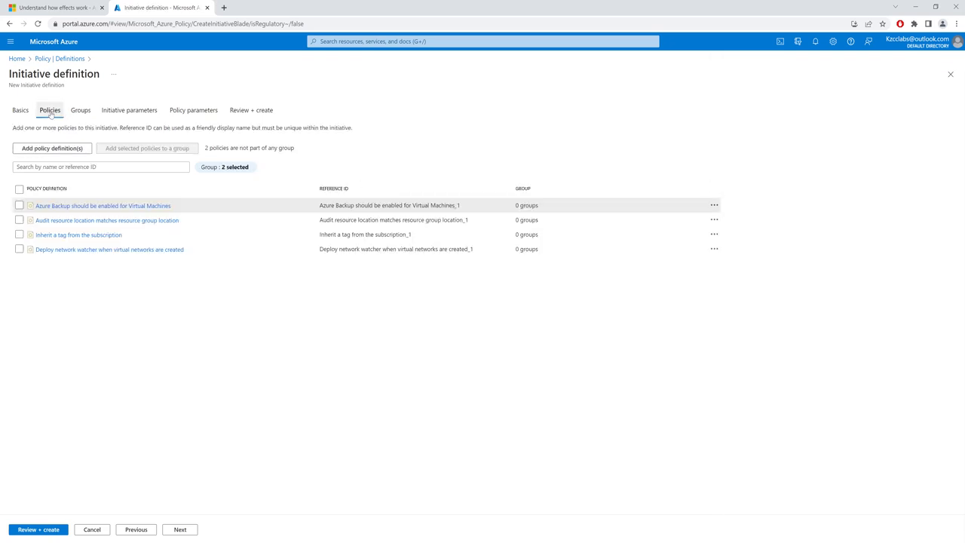
pyautogui.click(713, 205)
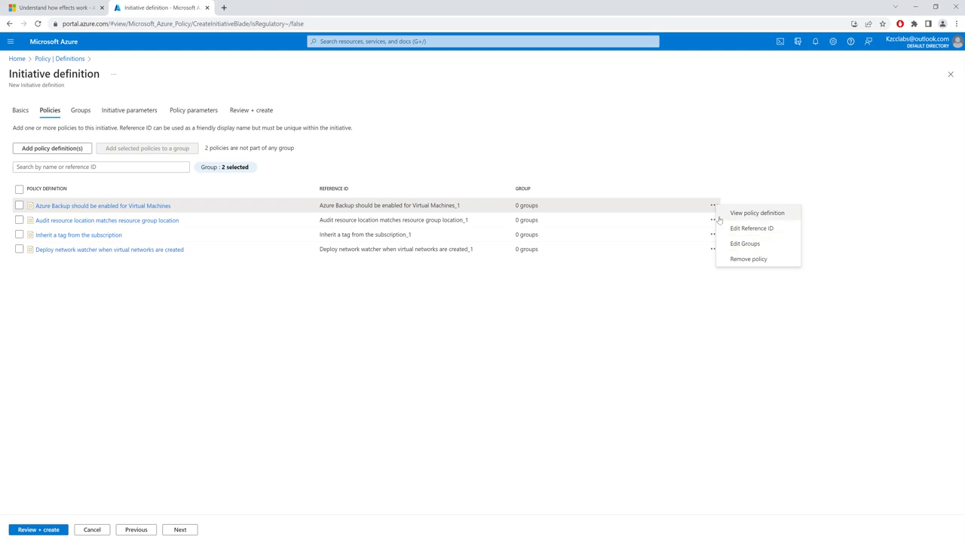
pyautogui.click(745, 243)
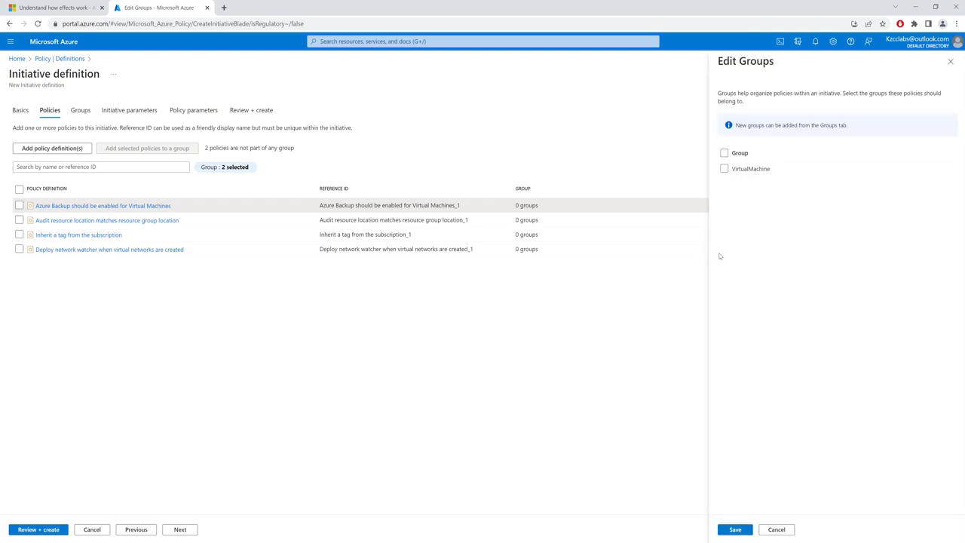
pyautogui.click(724, 169)
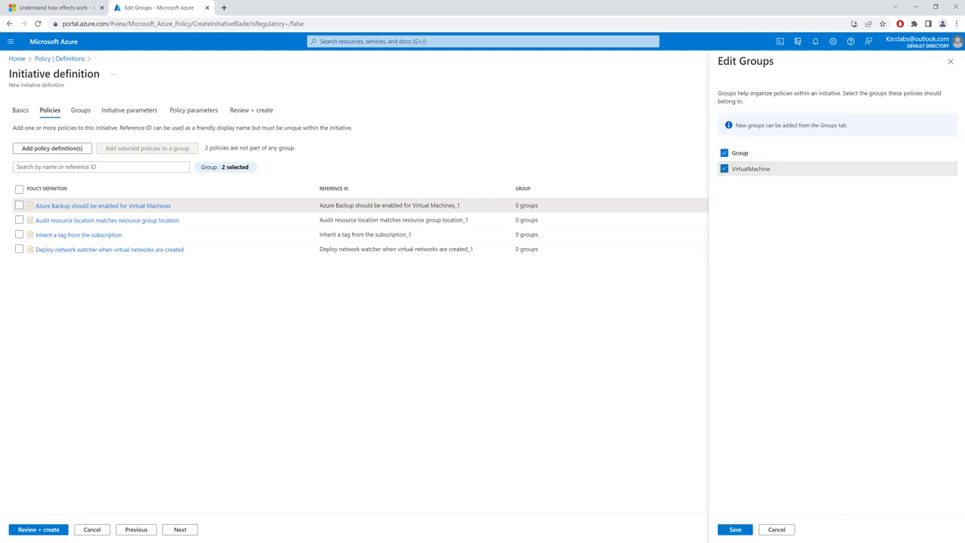
pyautogui.click(735, 529)
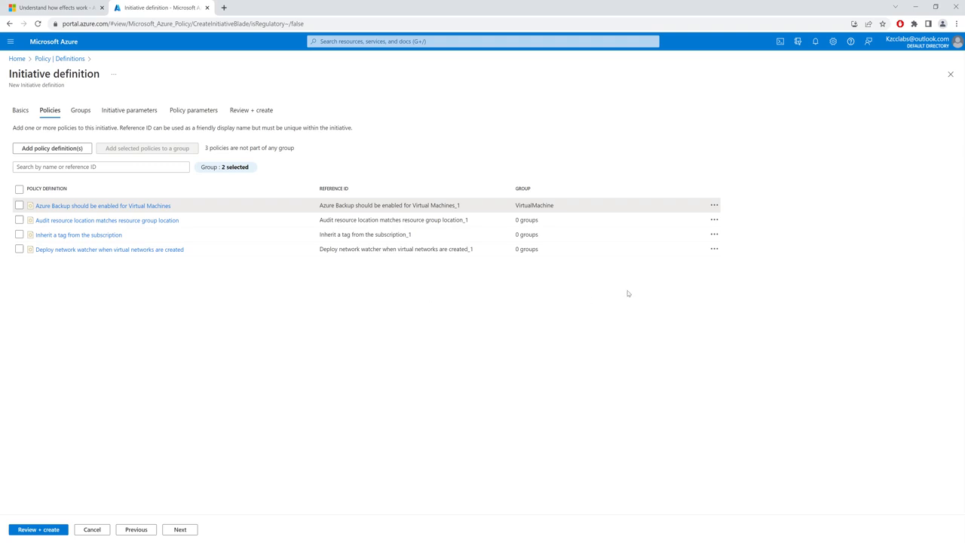
# Assign the policy "Deploy network watcher when virtual networks are created" to the VirtualMachine group
pyautogui.click(713, 249)
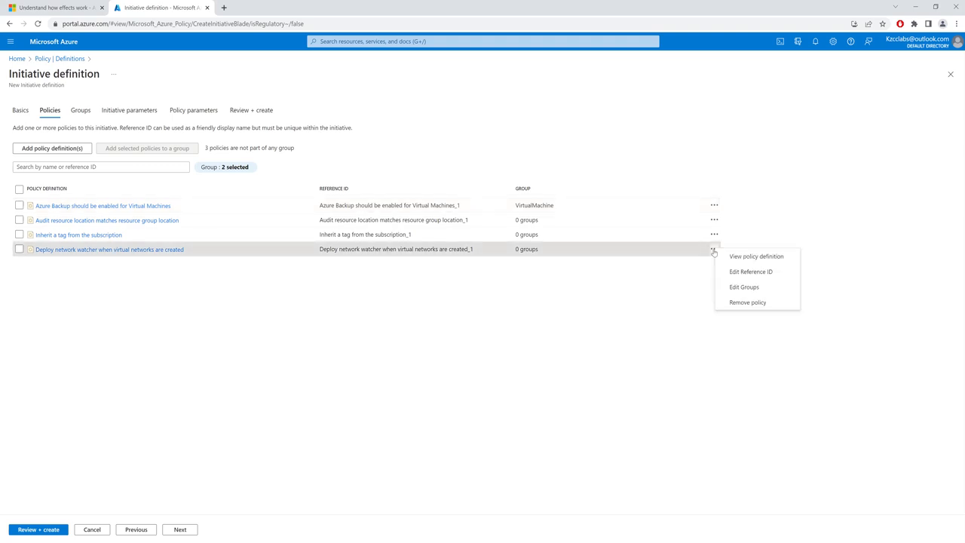
pyautogui.click(744, 287)
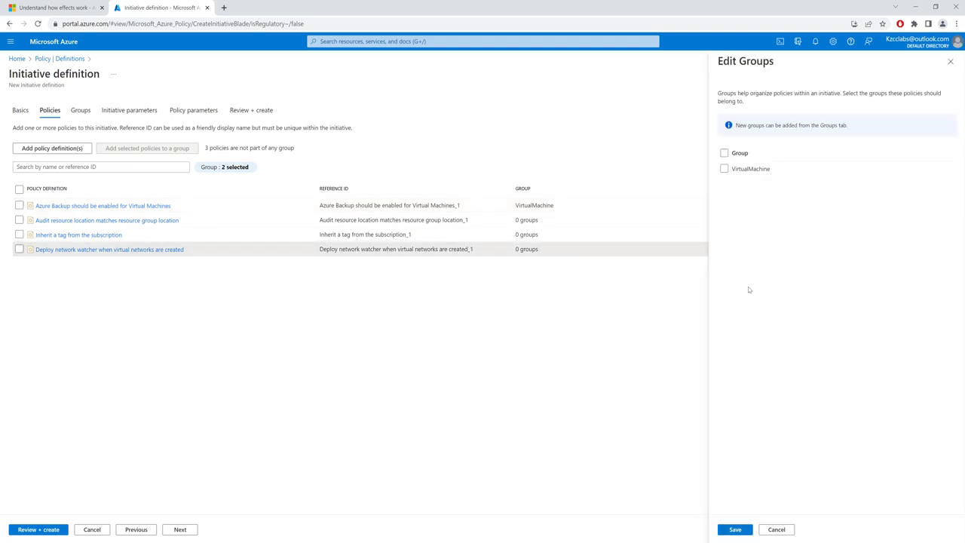
pyautogui.click(724, 169)
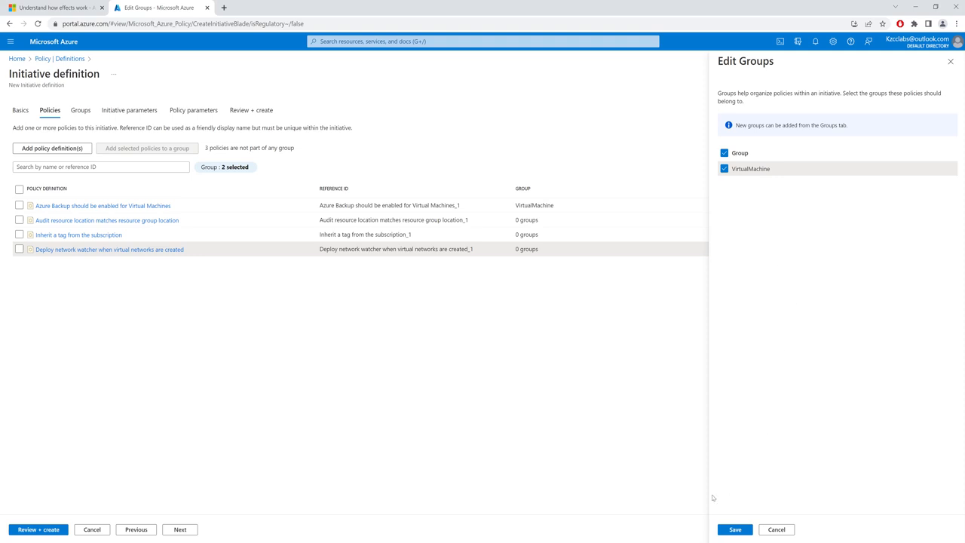
pyautogui.click(735, 529)
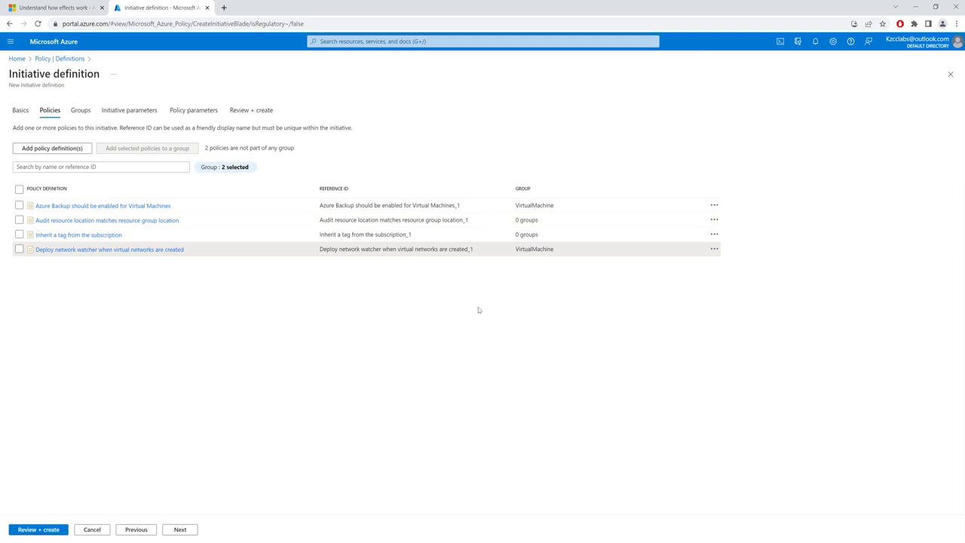
# Proceed past the groups and initiative parameters to the policy parameters, checking the value type options for the Tag Name parameter
pyautogui.click(180, 530)
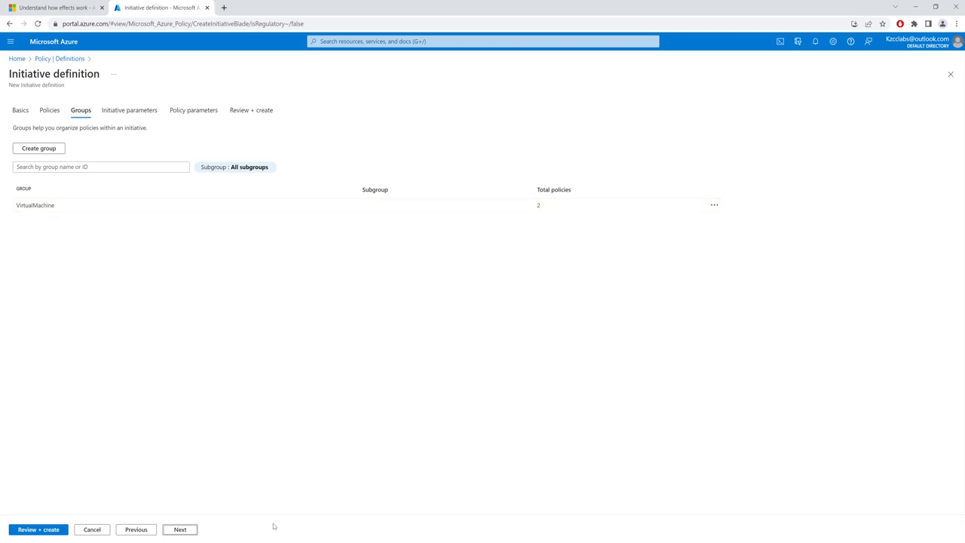
pyautogui.click(190, 530)
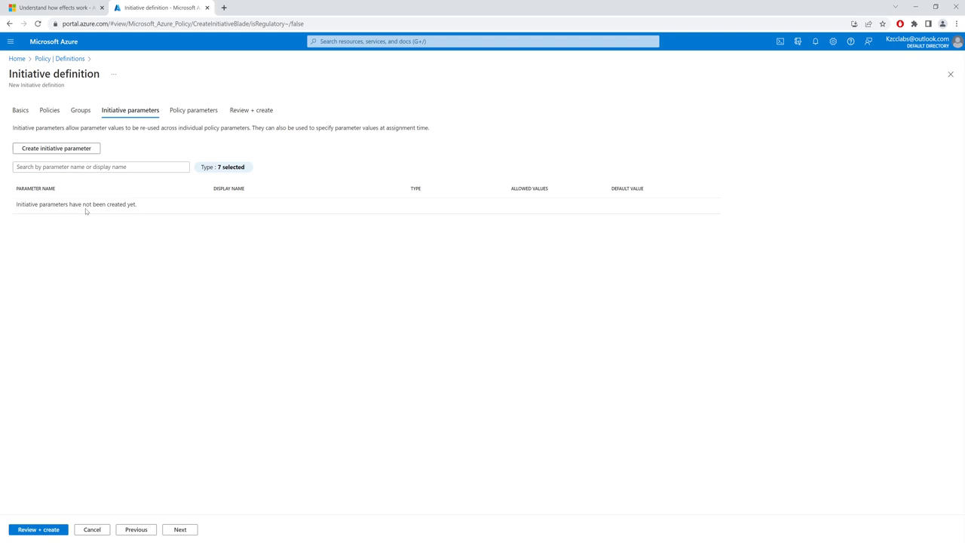
pyautogui.click(182, 532)
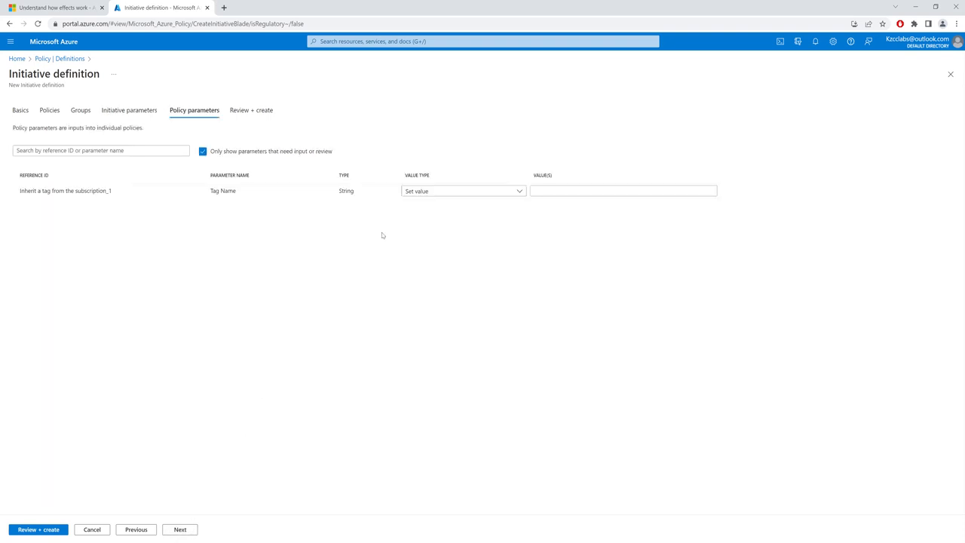
pyautogui.click(499, 191)
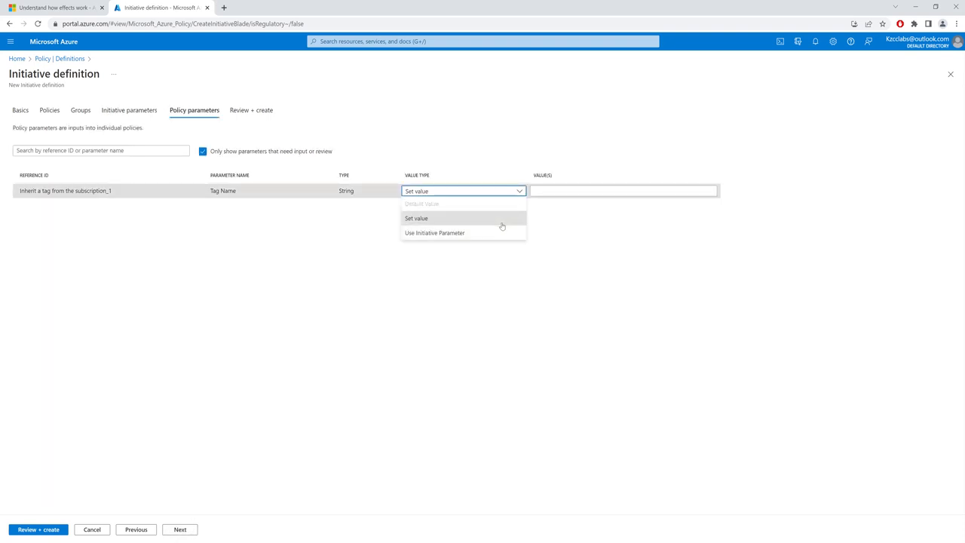
pyautogui.click(129, 112)
pyautogui.click(194, 113)
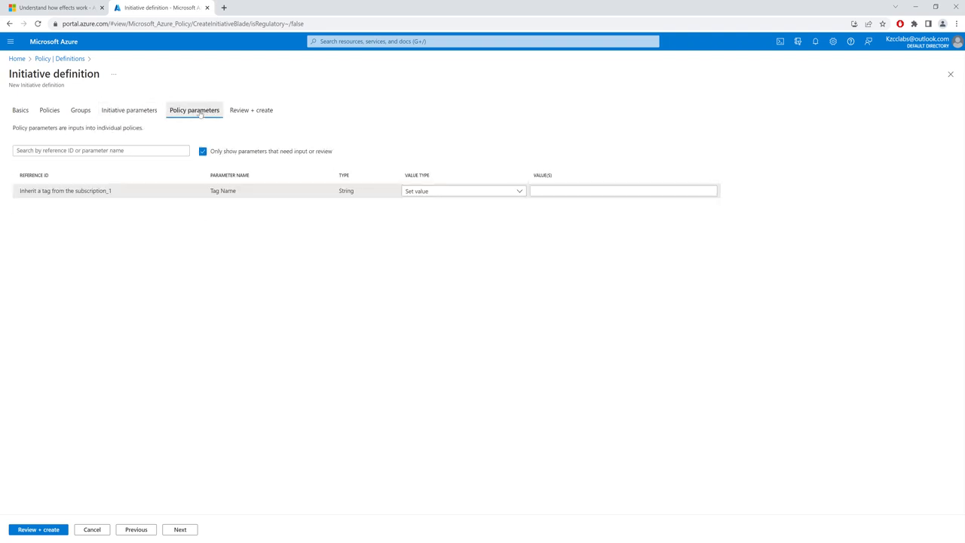
pyautogui.click(512, 191)
pyautogui.click(443, 232)
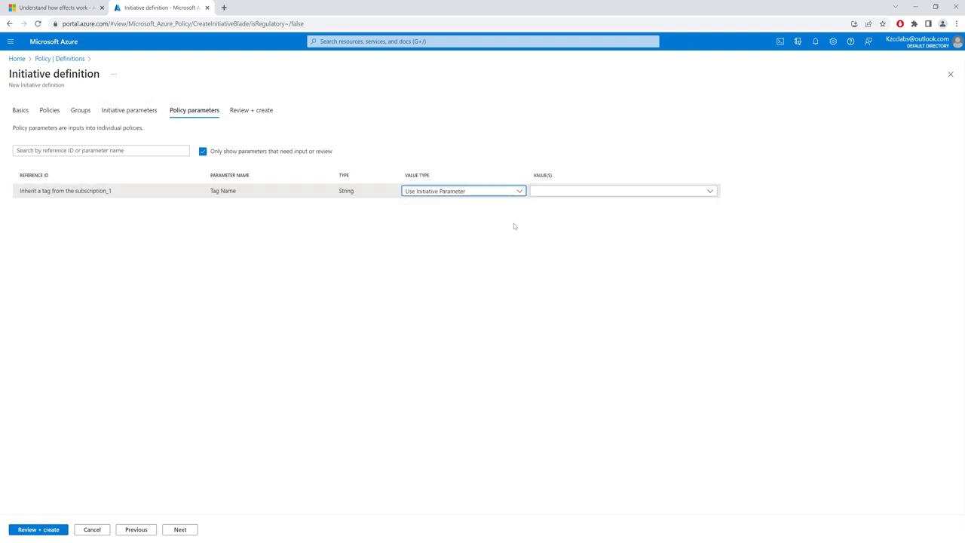
pyautogui.click(646, 192)
pyautogui.click(456, 193)
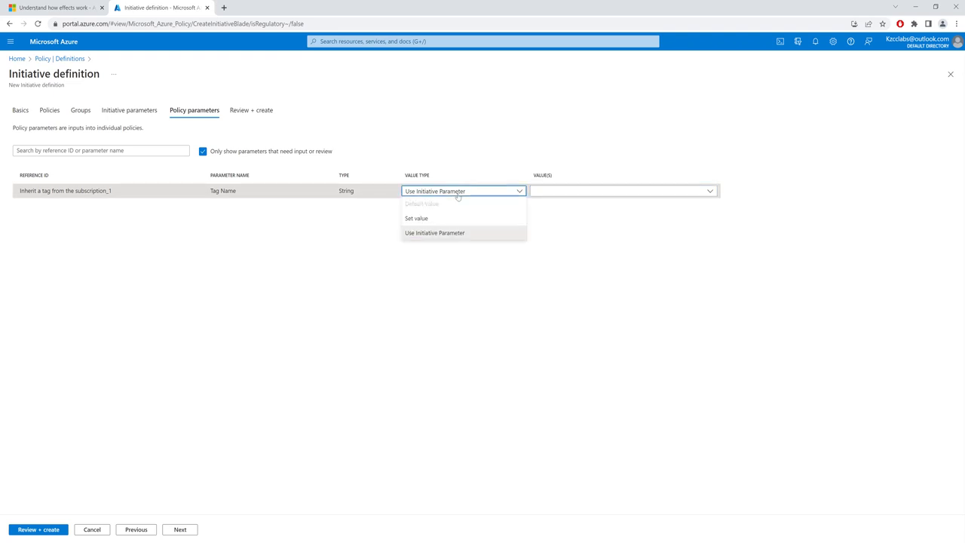
pyautogui.click(430, 218)
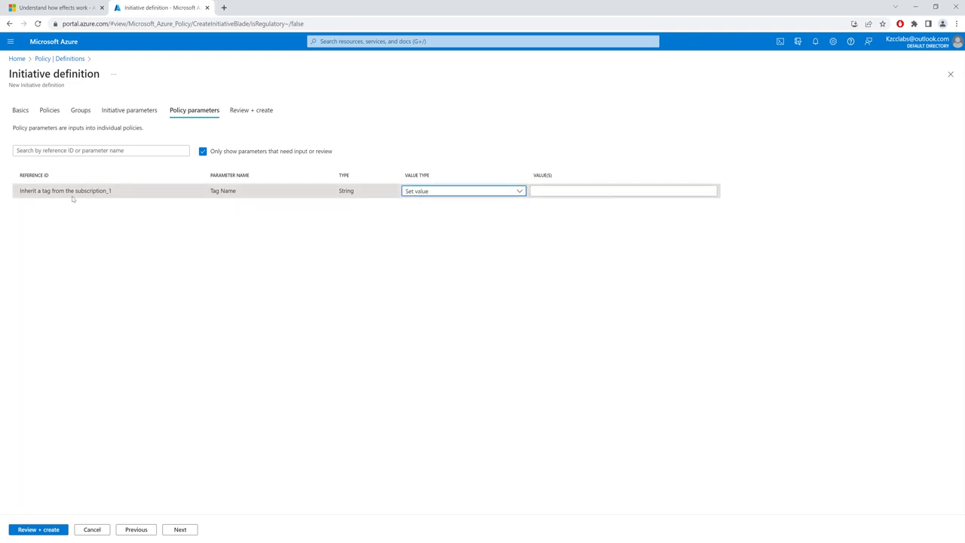
# Set the Tag Name parameter's value to Department and create the initiative definition
pyautogui.click(632, 190)
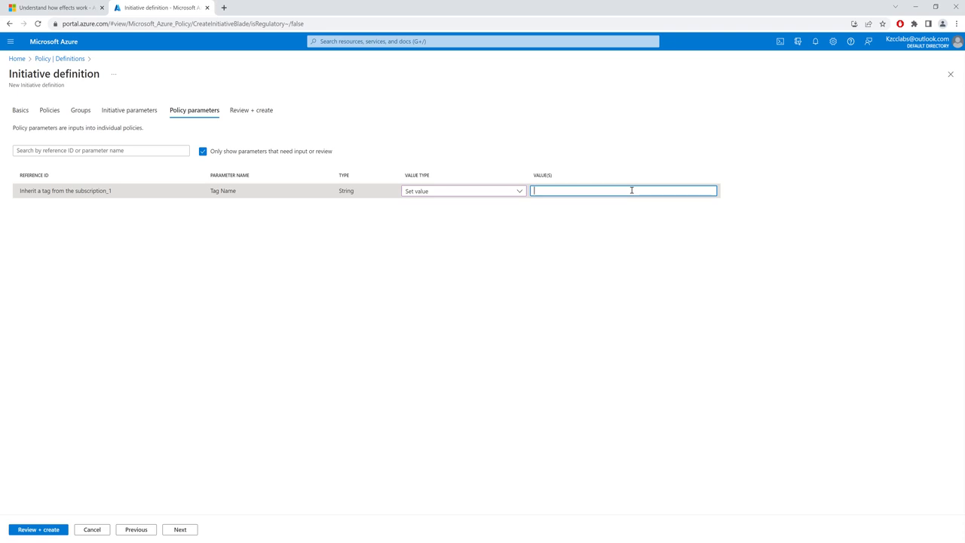
pyautogui.write('Department')
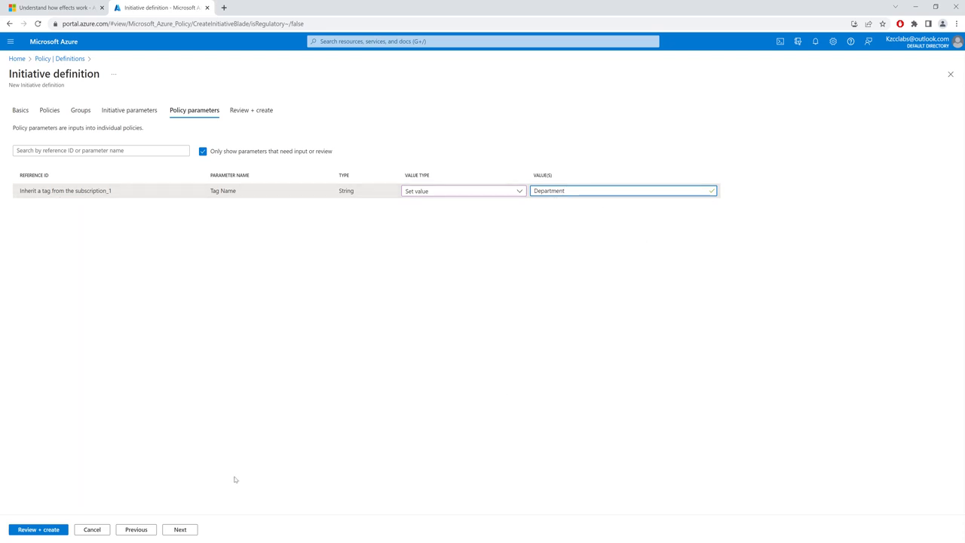
pyautogui.click(185, 531)
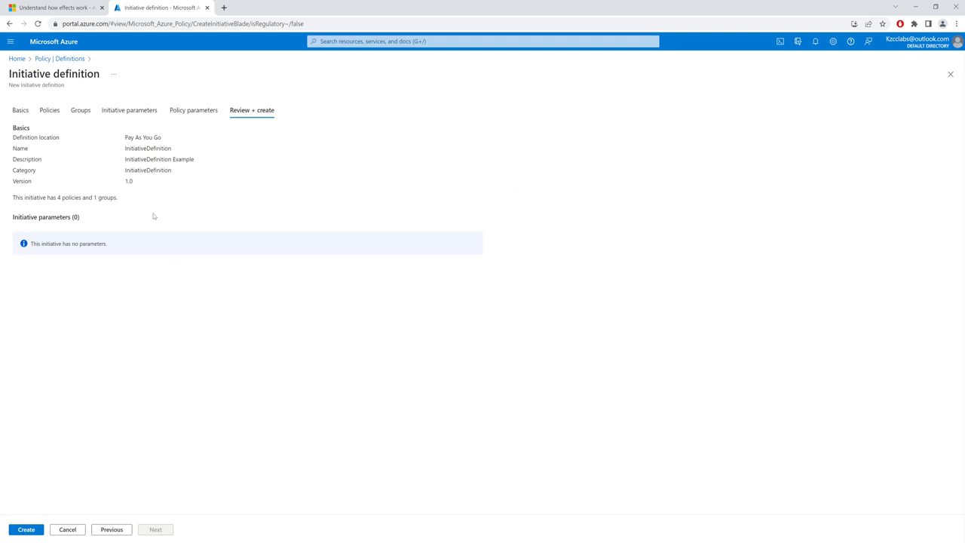
pyautogui.click(34, 530)
pyautogui.click(25, 530)
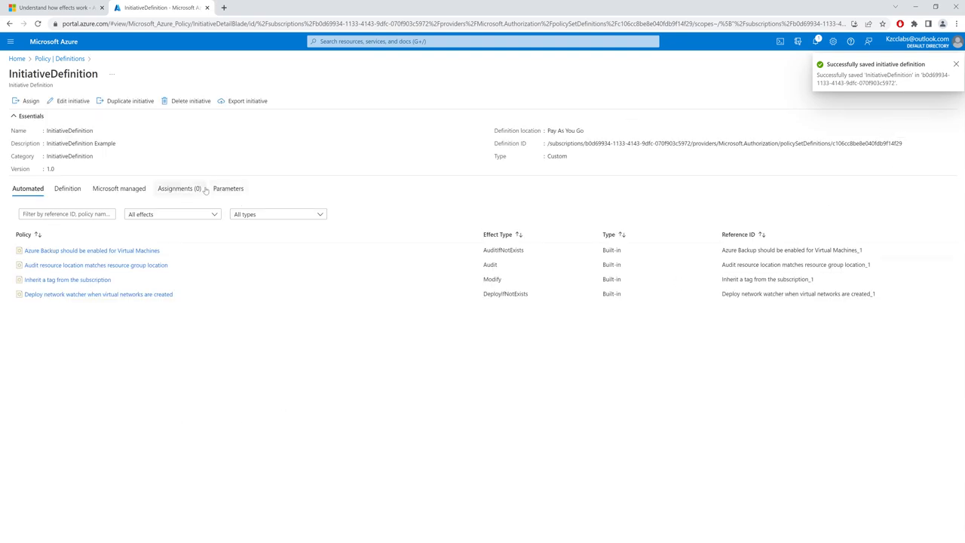
# Start assigning the initiative with the Pay As You Go subscription as scope and no resource group, and proceed to the remediation settings
pyautogui.click(28, 101)
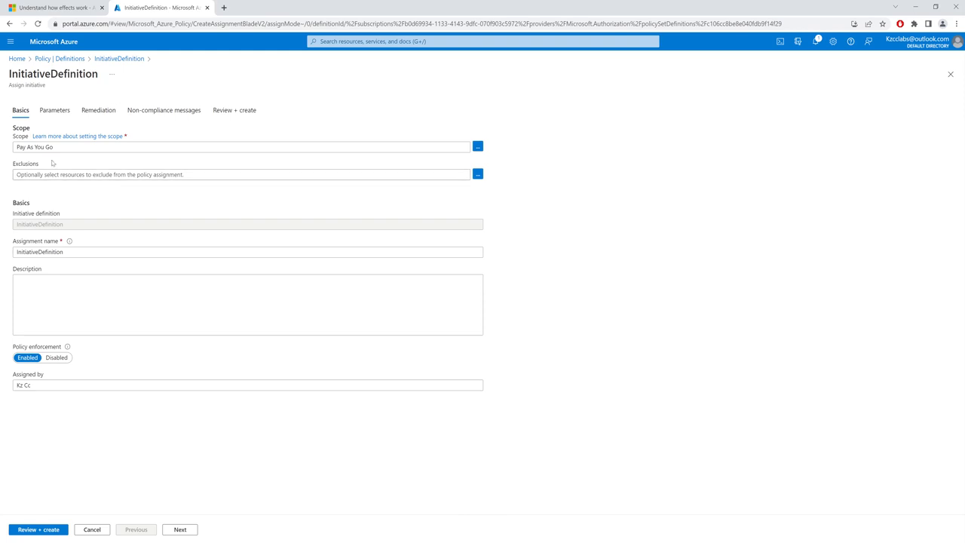
pyautogui.click(478, 147)
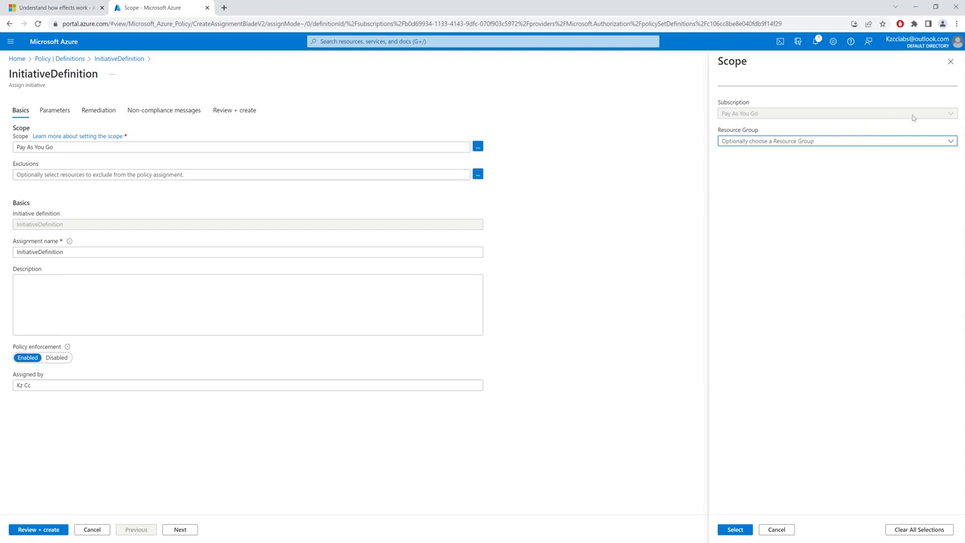
pyautogui.click(821, 142)
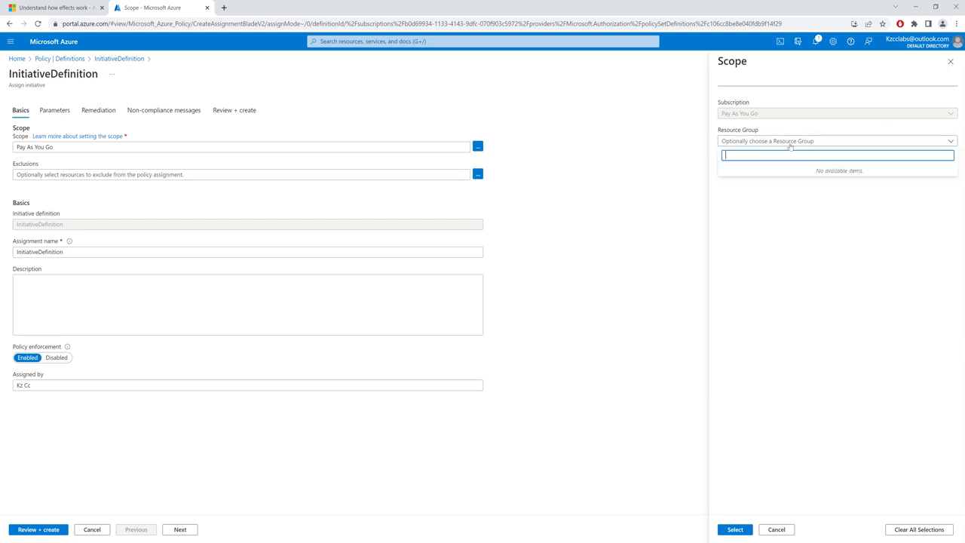
pyautogui.click(791, 143)
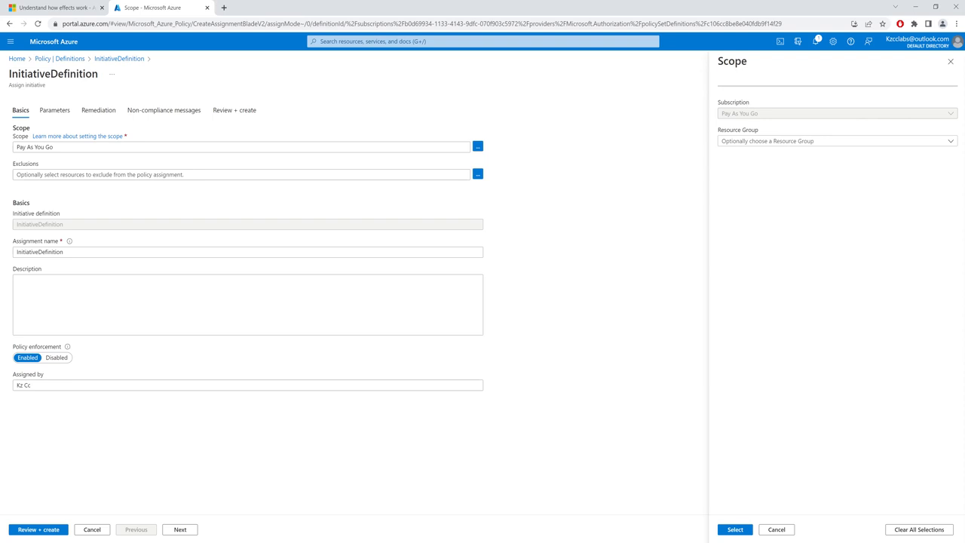
pyautogui.click(735, 529)
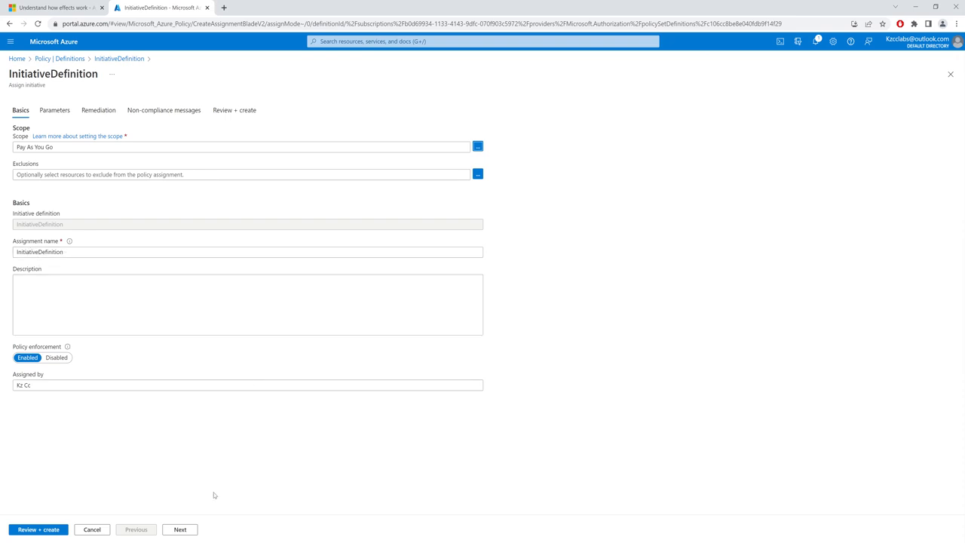
pyautogui.click(181, 529)
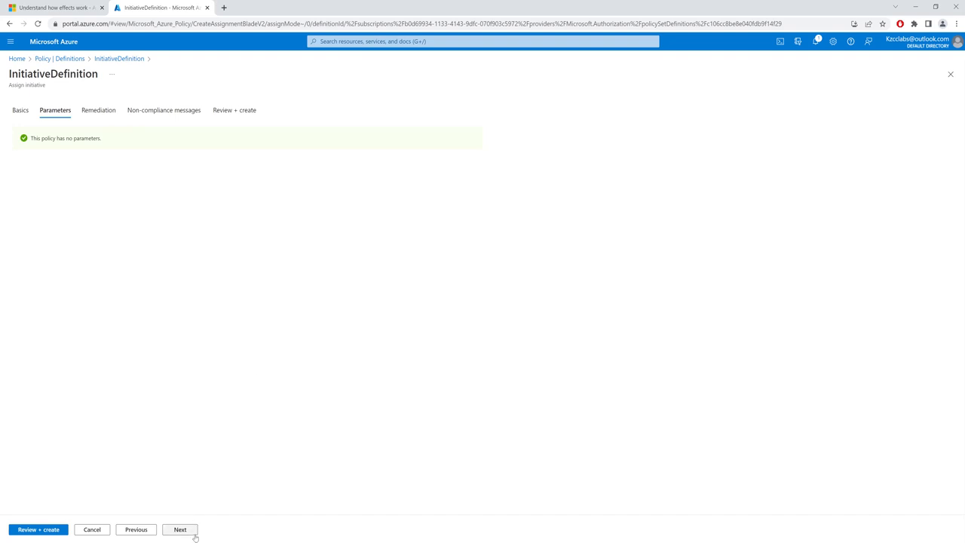
pyautogui.click(181, 529)
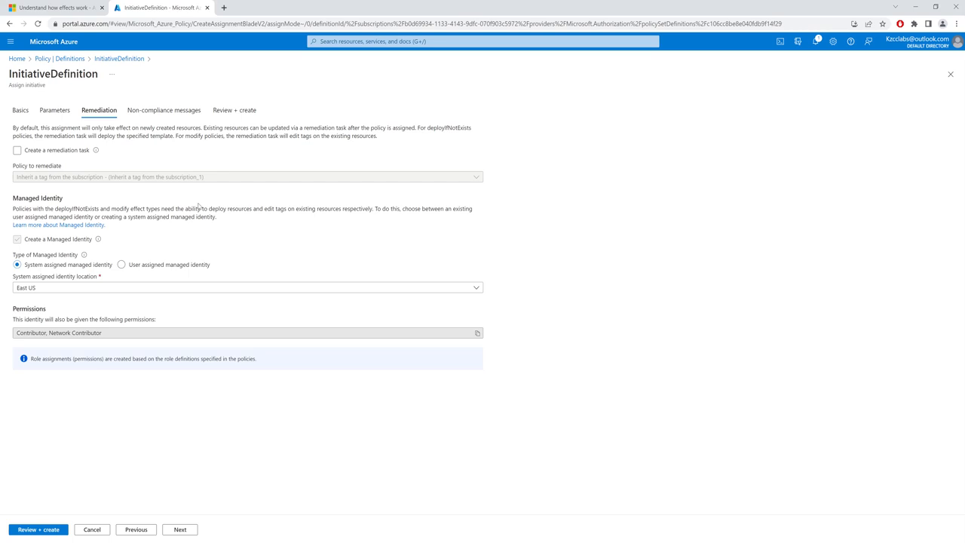
# Check the Notepad notes for the policies listed under the Modify and DeployIfNotExists effects, and return to the assignment
pyautogui.click(136, 542)
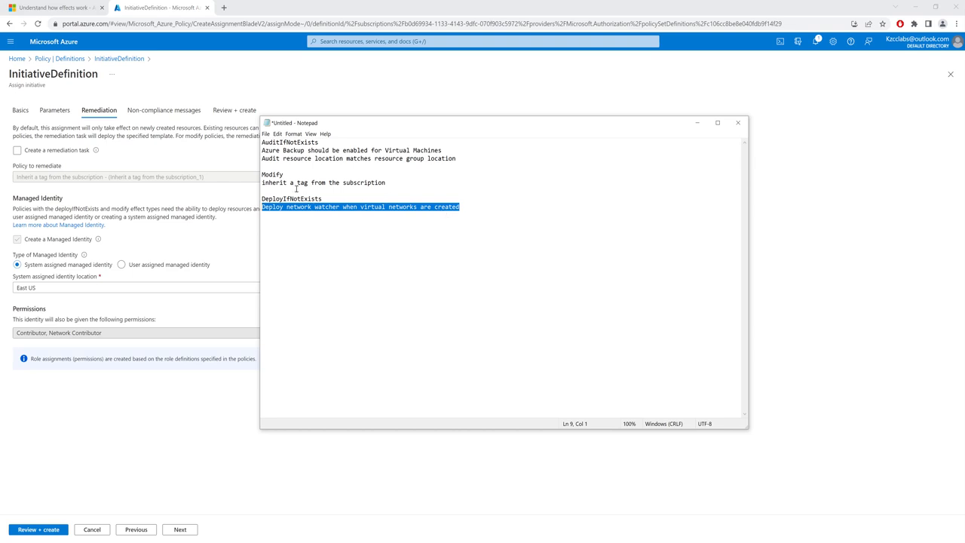
pyautogui.doubleClick(278, 174)
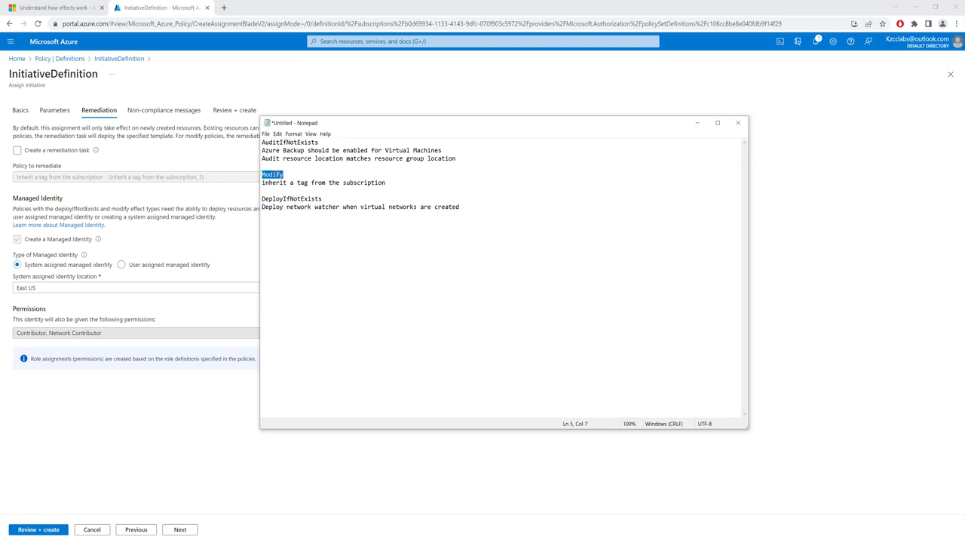
pyautogui.click(296, 199)
pyautogui.click(221, 424)
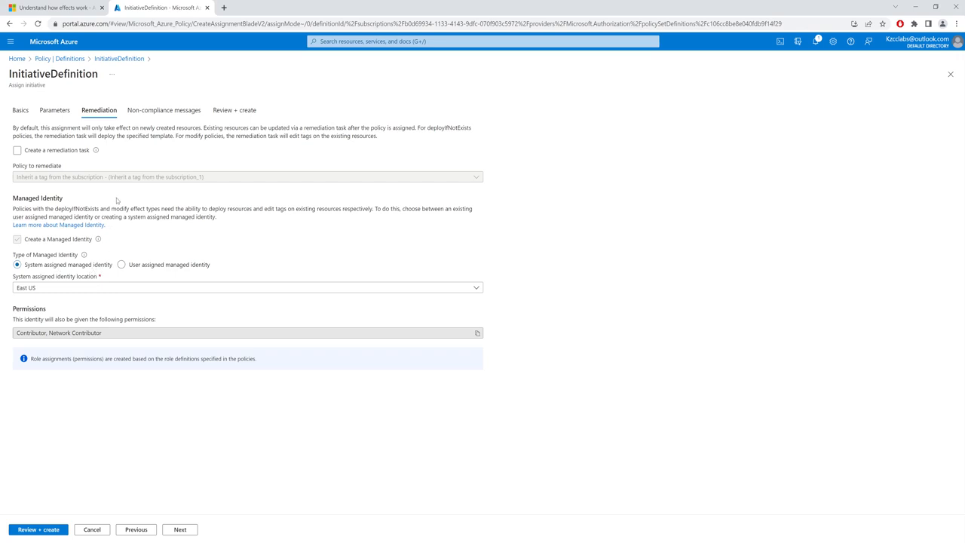
# Open the Azure portal in a separate browser tab and view the enterprise applications of Azure Active Directory
pyautogui.rightClick(53, 45)
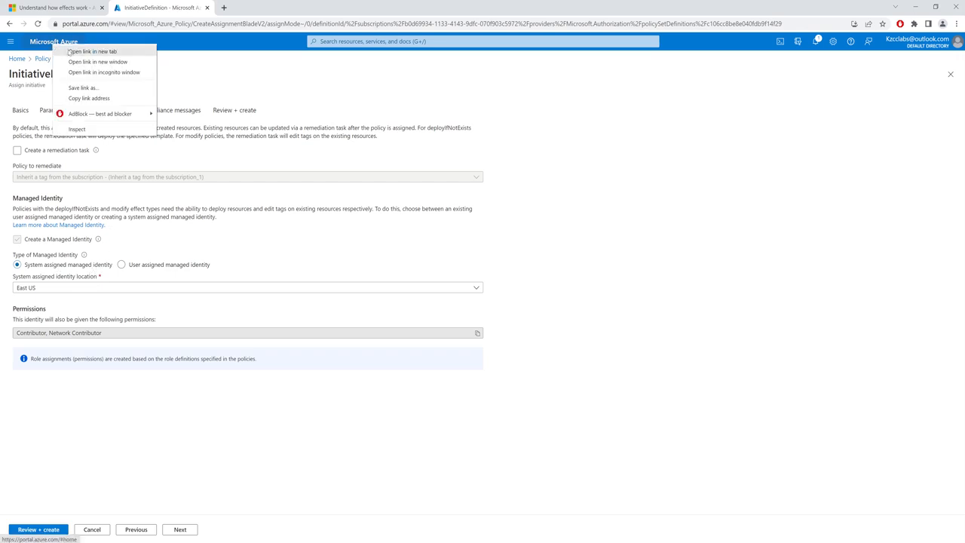
pyautogui.click(72, 51)
pyautogui.click(265, 7)
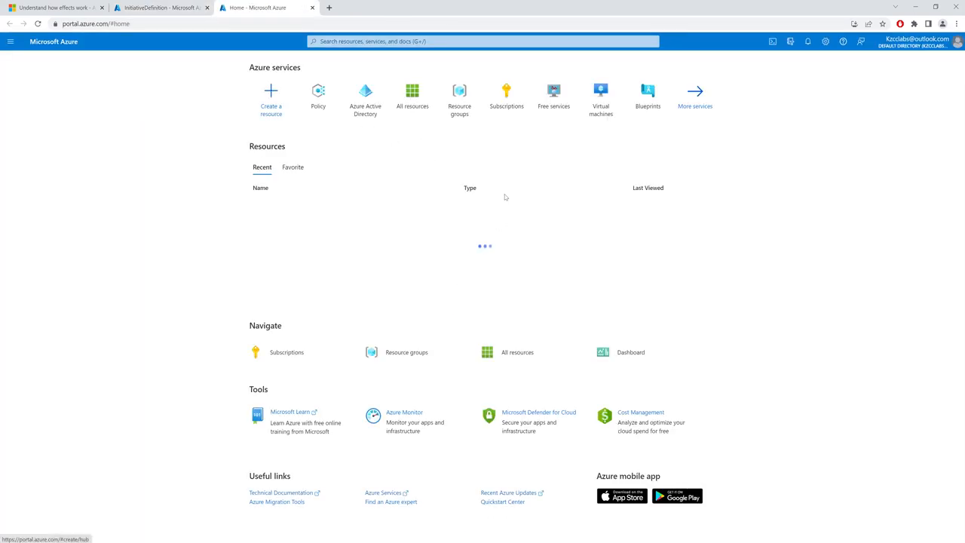
pyautogui.click(379, 116)
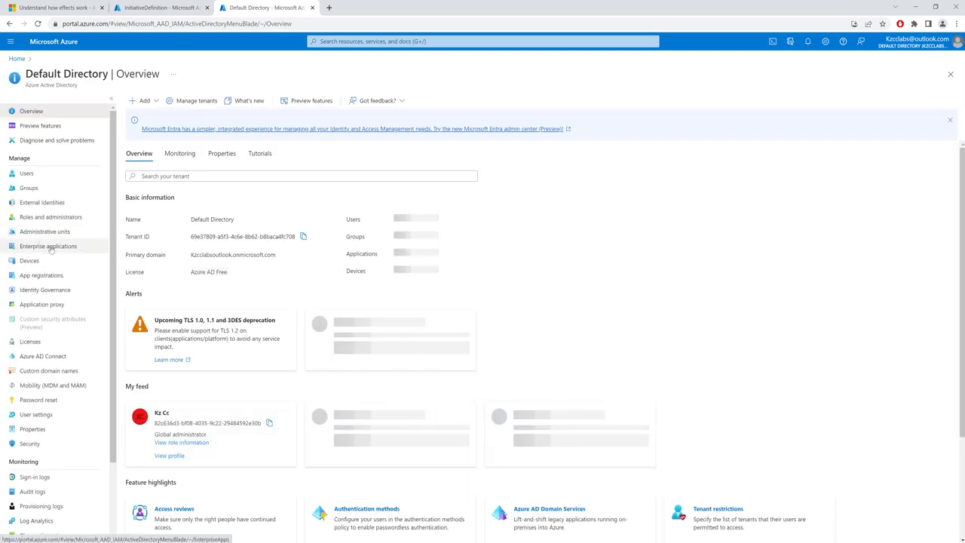
pyautogui.click(48, 246)
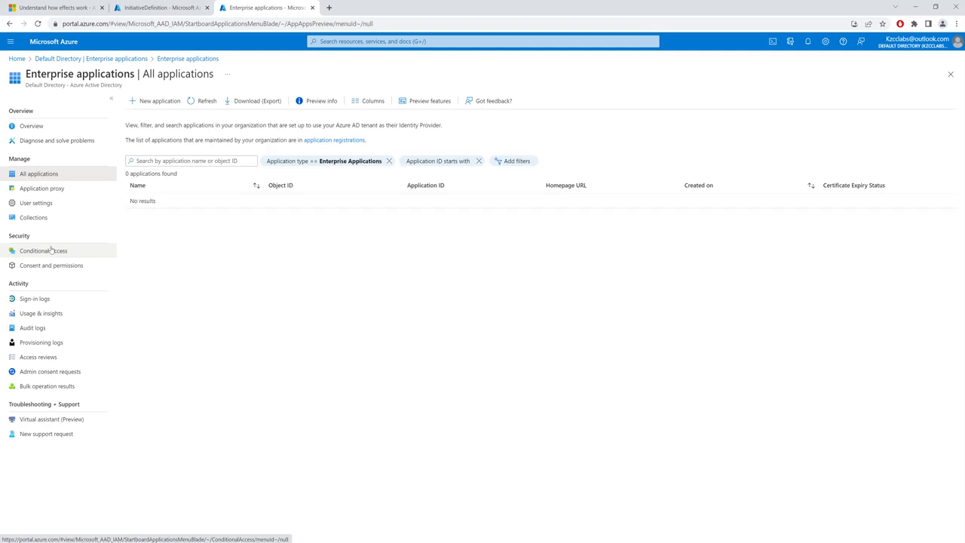
# Remove the application ID and application type filters and sort the enterprise applications by creation date, newest first
pyautogui.click(478, 161)
pyautogui.click(389, 161)
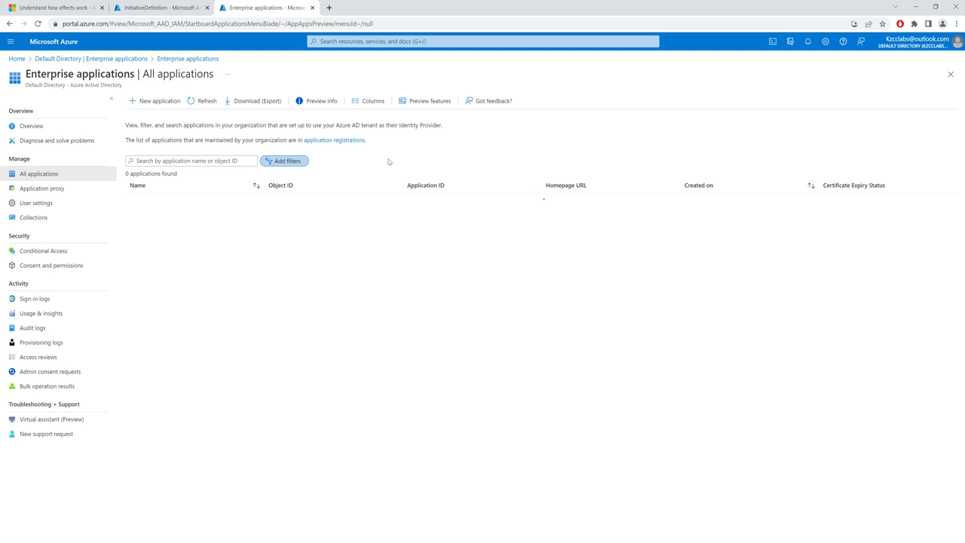
pyautogui.click(704, 188)
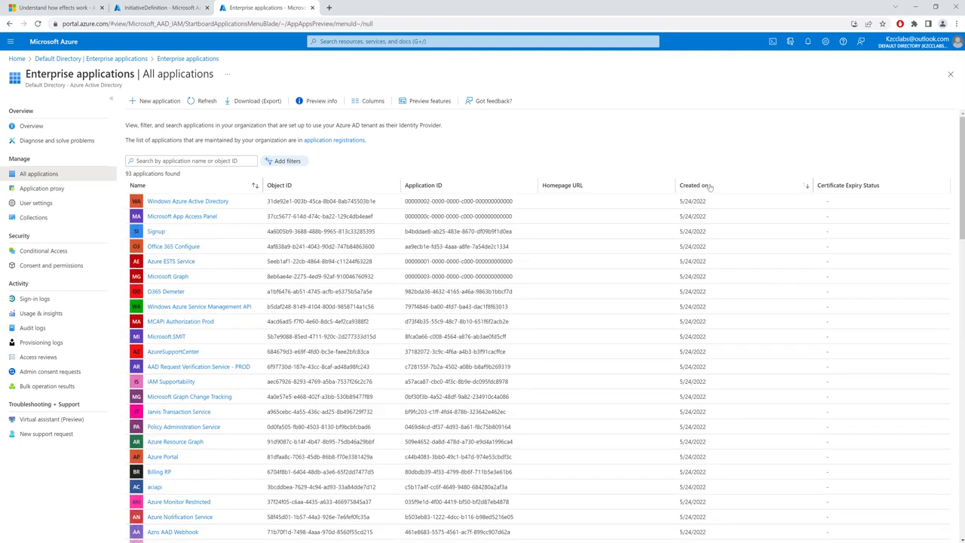
pyautogui.click(710, 186)
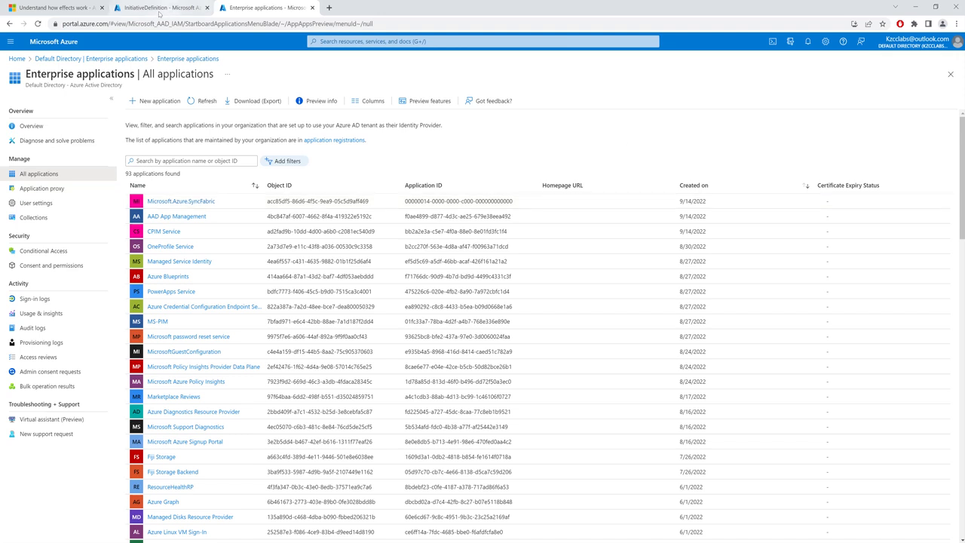
# Compare the assignment's managed identity settings with the enterprise applications list, ending on the assignment's remediation settings
pyautogui.click(155, 9)
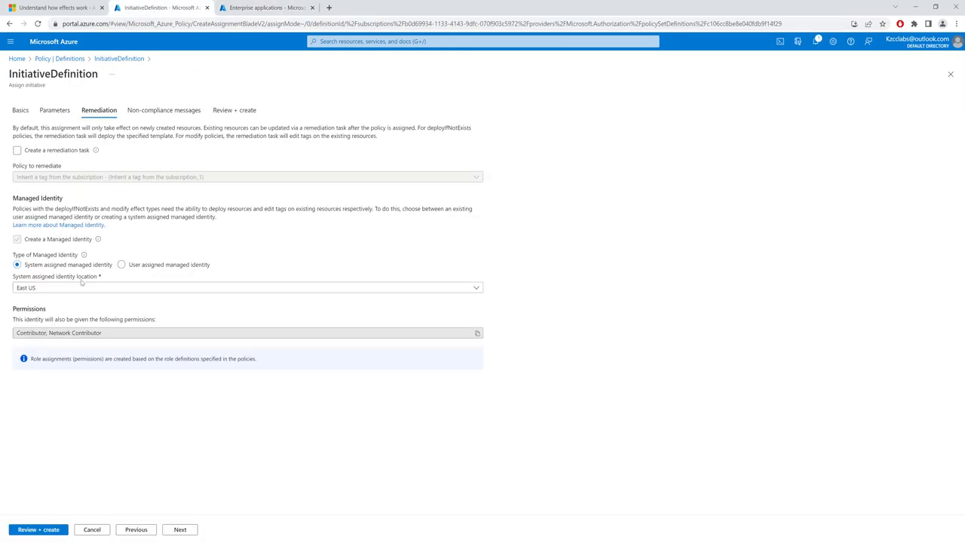
pyautogui.click(266, 8)
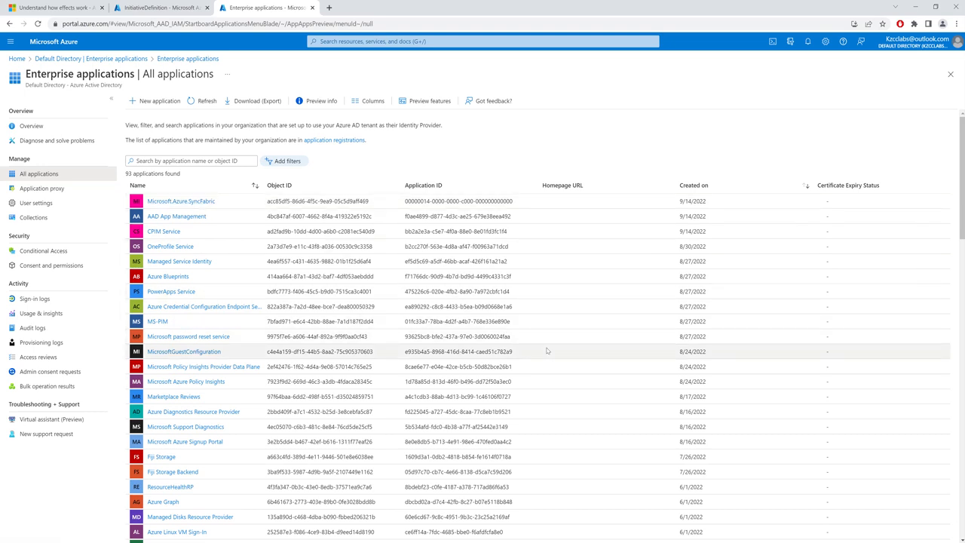
pyautogui.click(187, 10)
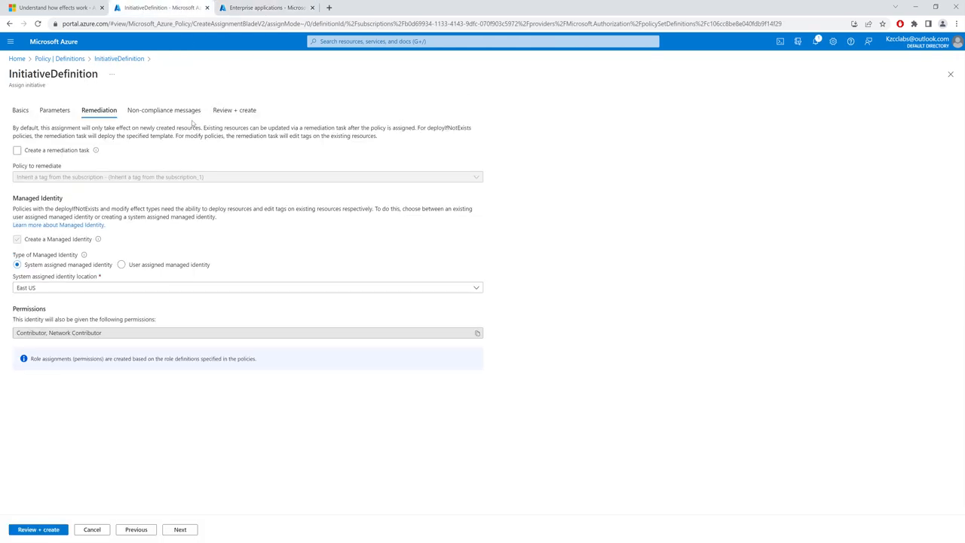
# Enable a remediation task for the policy "Inherit a tag from the subscription", checking the selectable policies against the Notepad notes
pyautogui.click(17, 150)
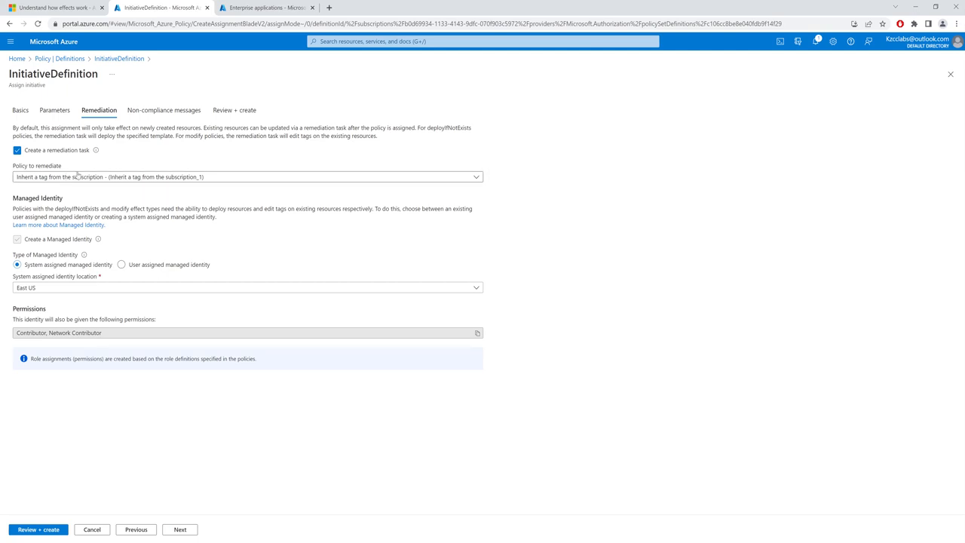
pyautogui.click(141, 177)
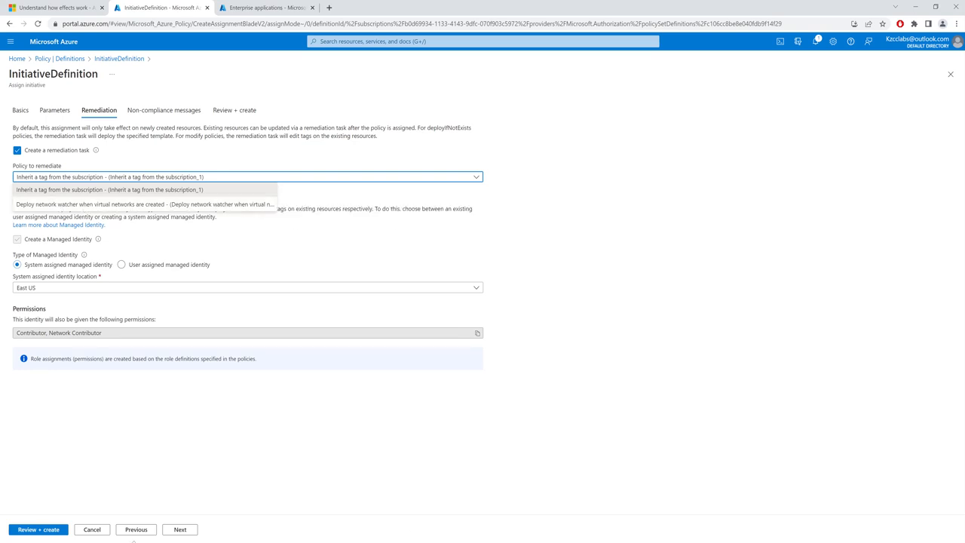
pyautogui.hotkey('alt', 'Tab')
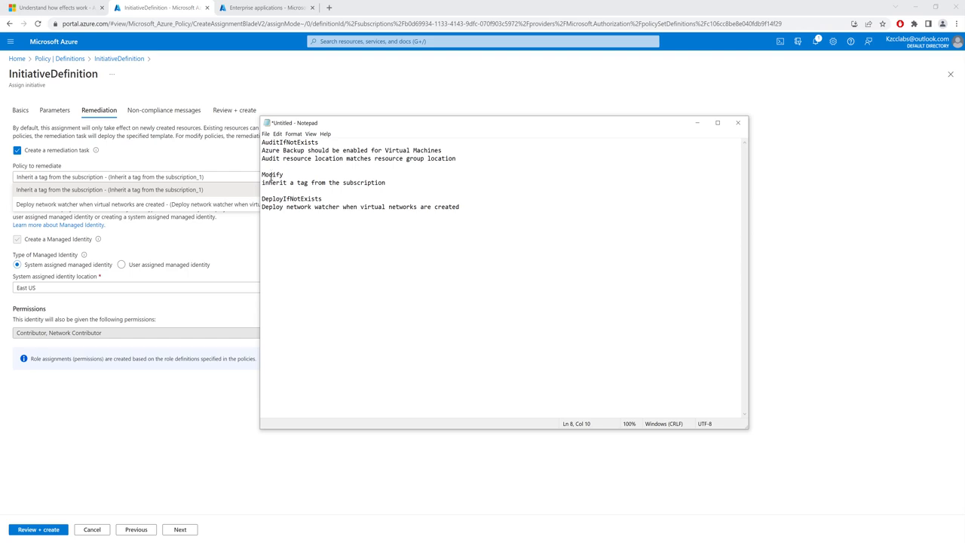
pyautogui.click(217, 236)
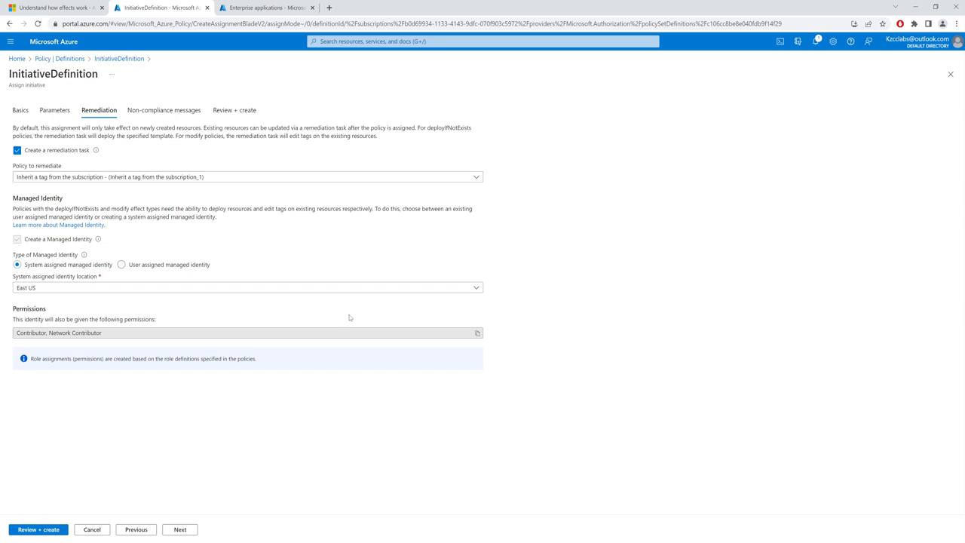
# Set the default non-compliance message to "Not Compliant" and create the initiative assignment
pyautogui.click(181, 530)
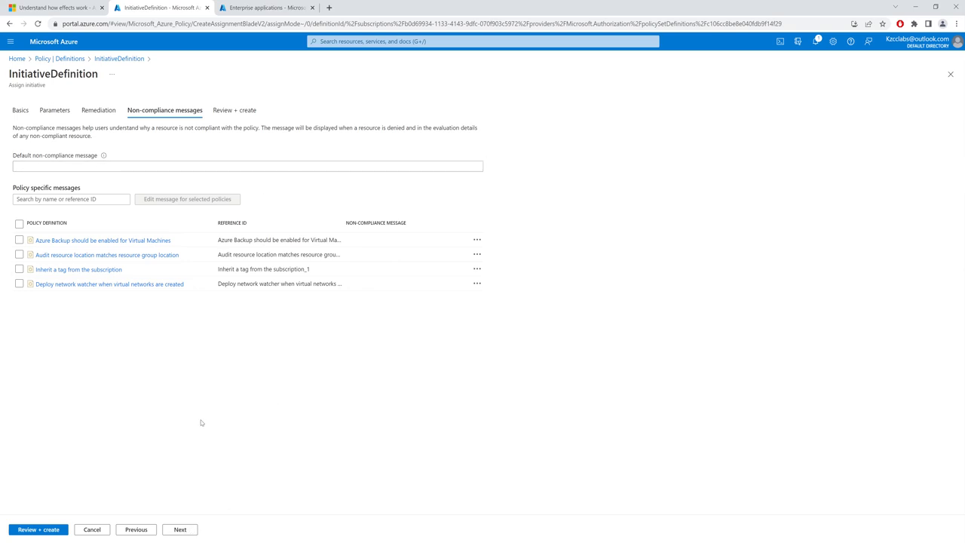
pyautogui.click(113, 163)
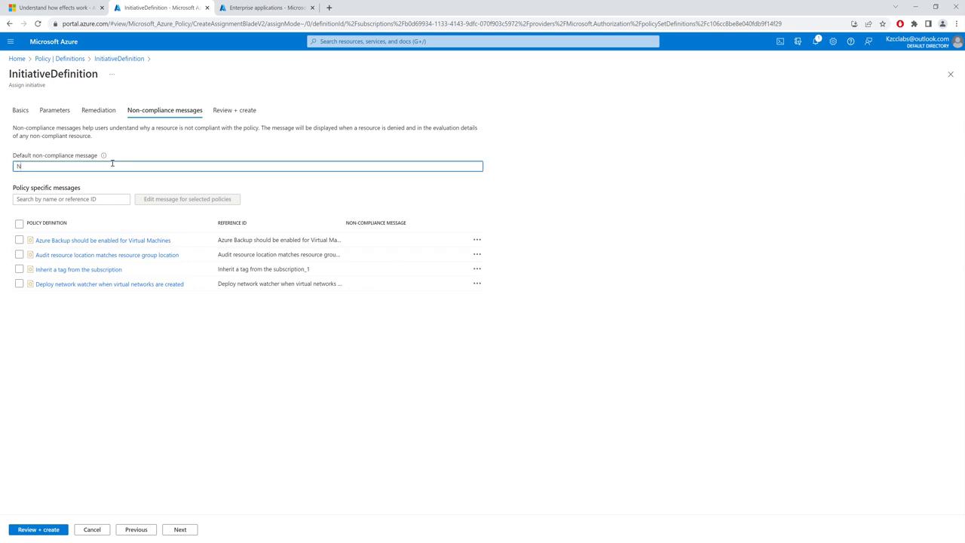
pyautogui.write('Non')
pyautogui.write(' Compliant')
pyautogui.click(188, 534)
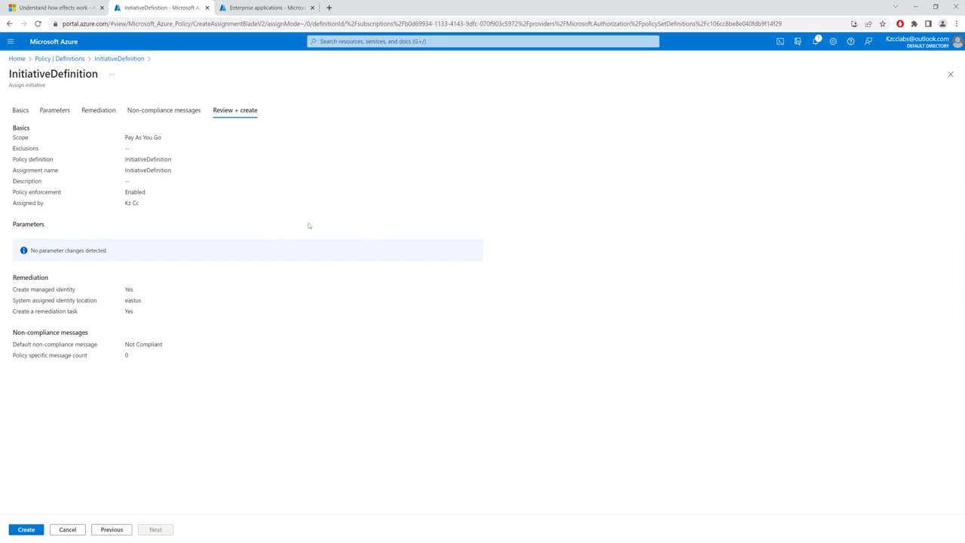
pyautogui.click(28, 531)
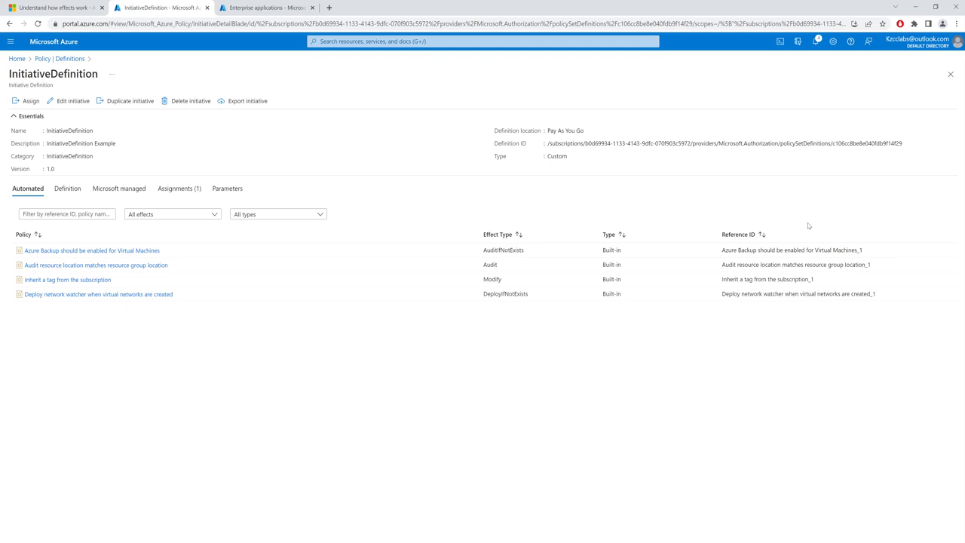
# Check the compliance of each policy in the InitiativeDefinition assignment
pyautogui.click(19, 60)
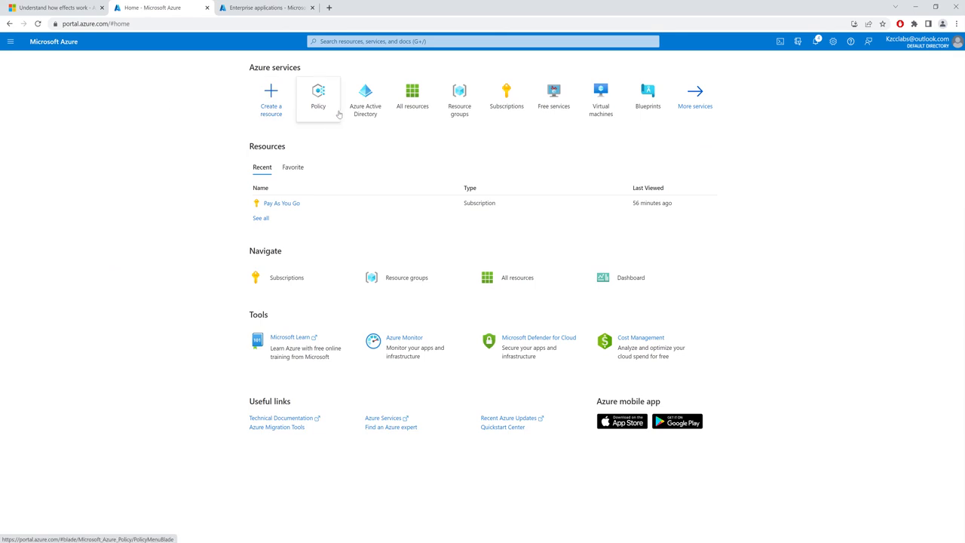
pyautogui.click(319, 113)
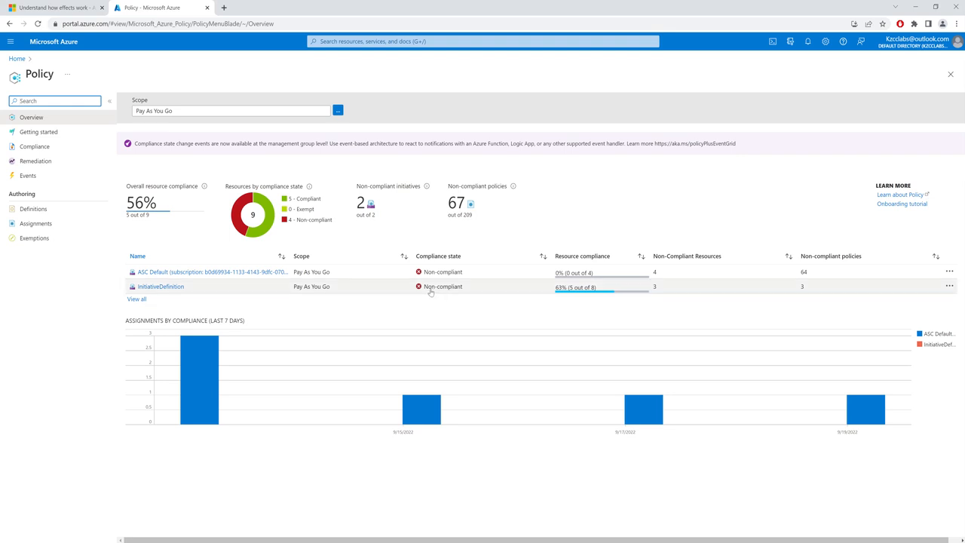
pyautogui.click(160, 288)
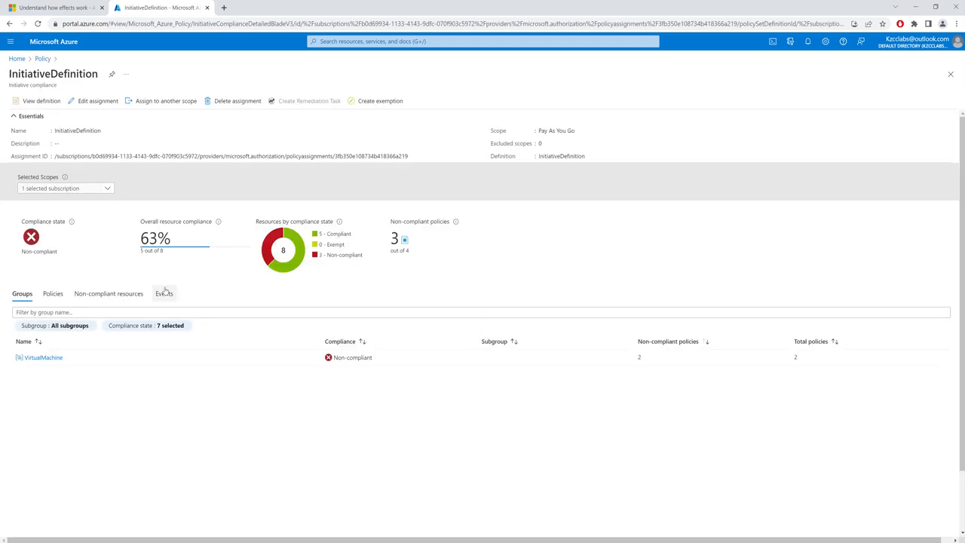
pyautogui.click(53, 294)
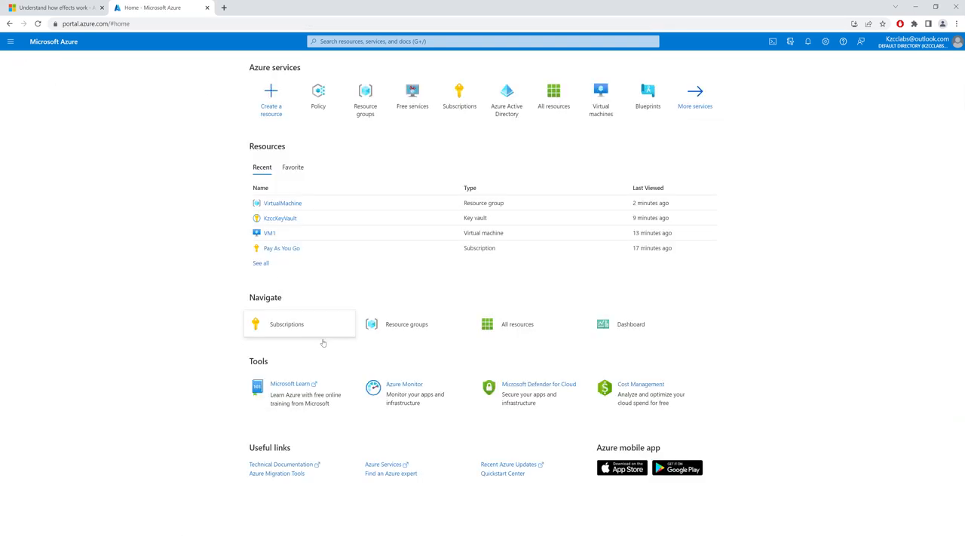
# Check the resource groups' locations and InitiativeDefinition's compliance details for the policy "Audit resource location matches resource group location"
pyautogui.click(399, 327)
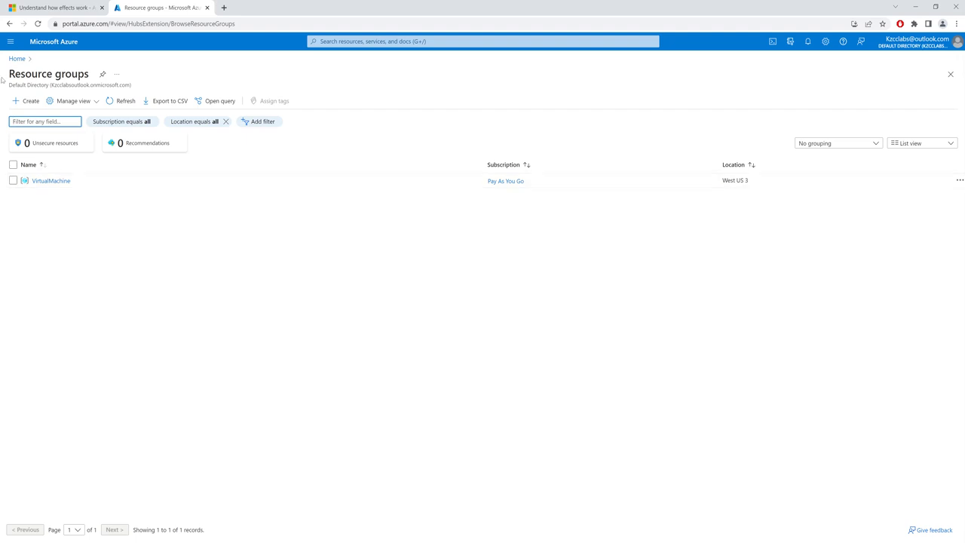
pyautogui.click(16, 59)
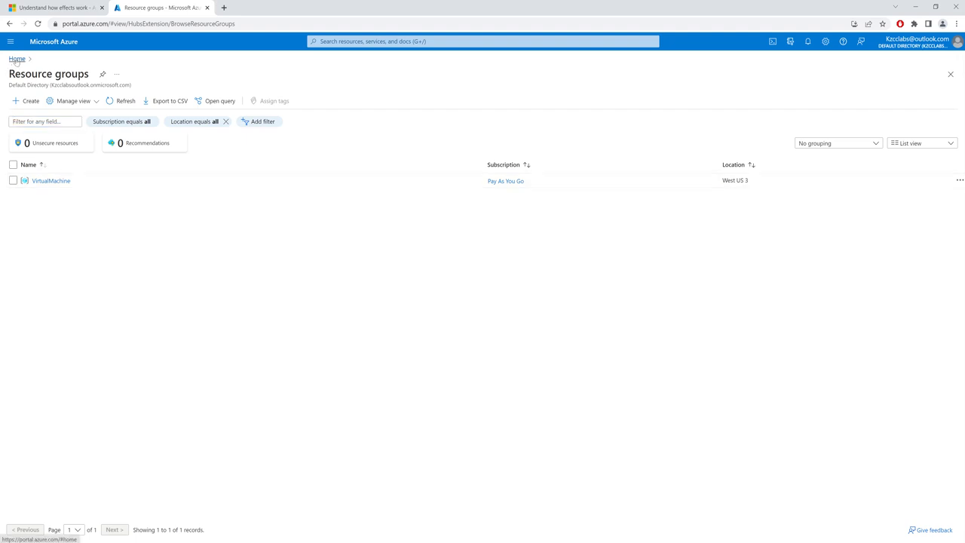
pyautogui.click(360, 103)
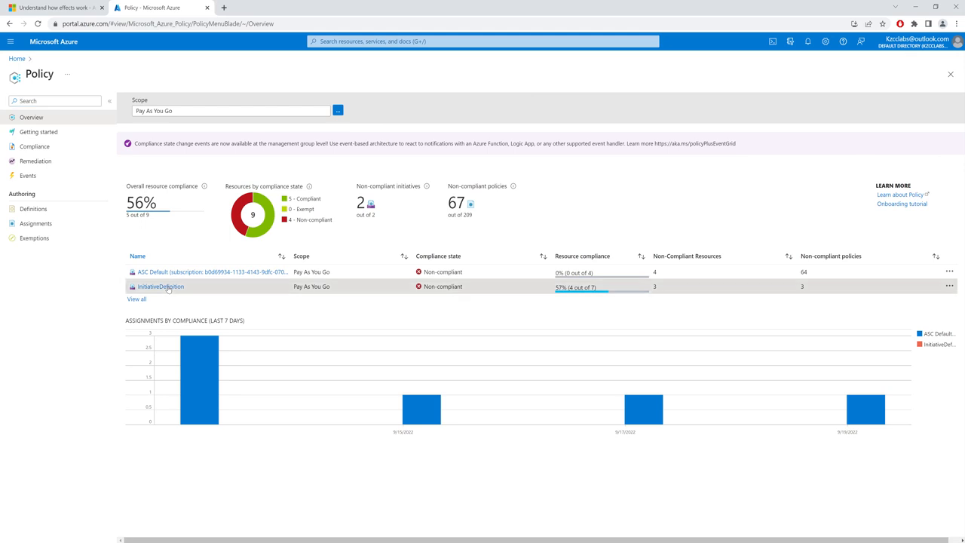
pyautogui.click(161, 287)
pyautogui.click(52, 294)
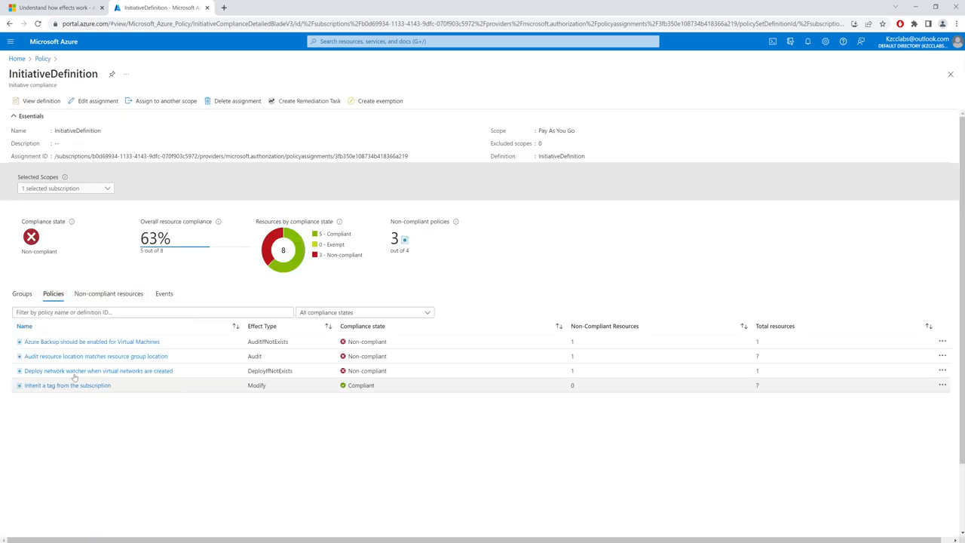
pyautogui.click(155, 360)
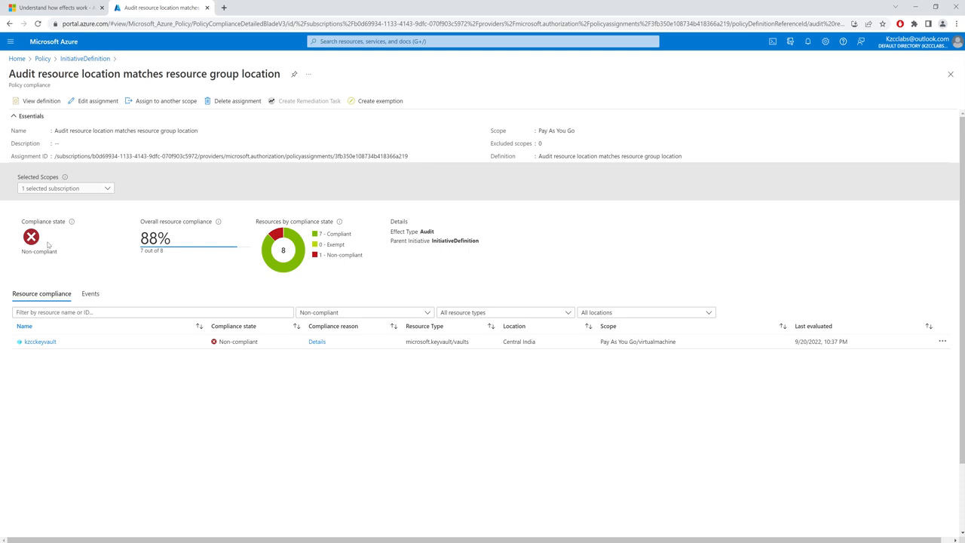
# Delete the key vault KzccKeyVault from the VirtualMachine resource group, confirming with "yes"
pyautogui.click(16, 58)
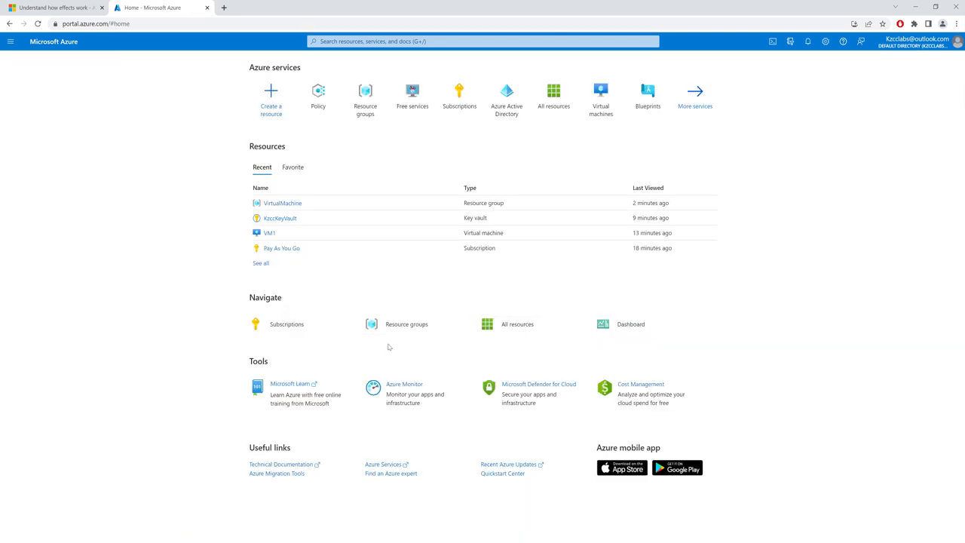
pyautogui.click(283, 203)
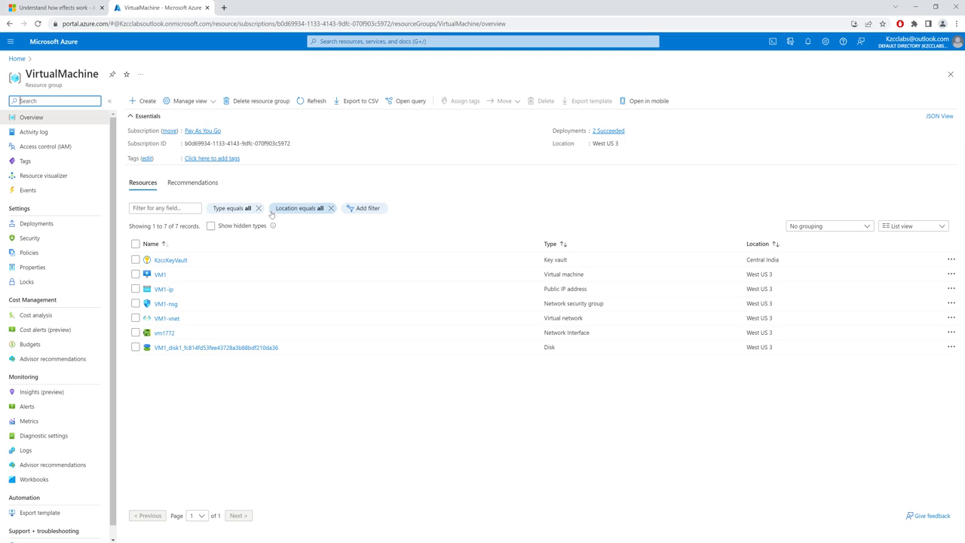
pyautogui.click(136, 259)
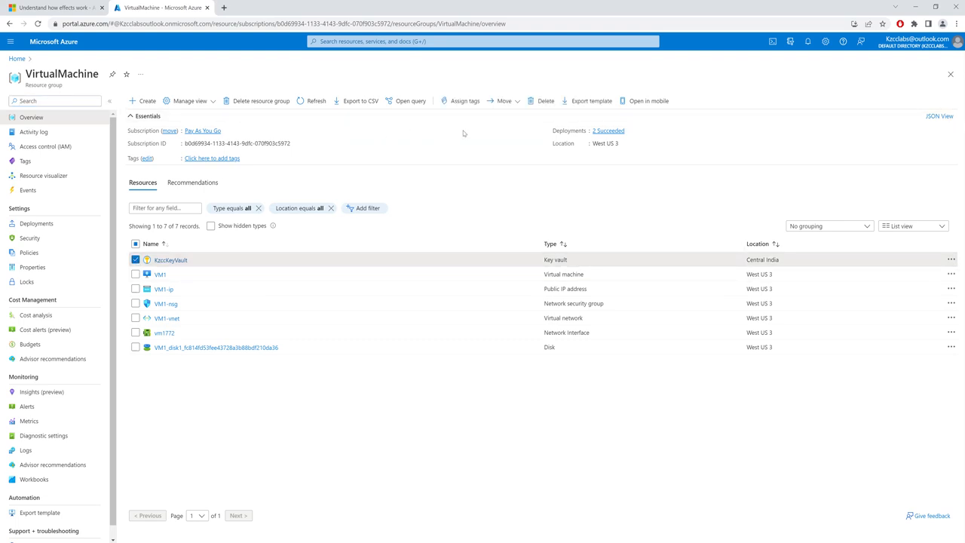
pyautogui.click(542, 101)
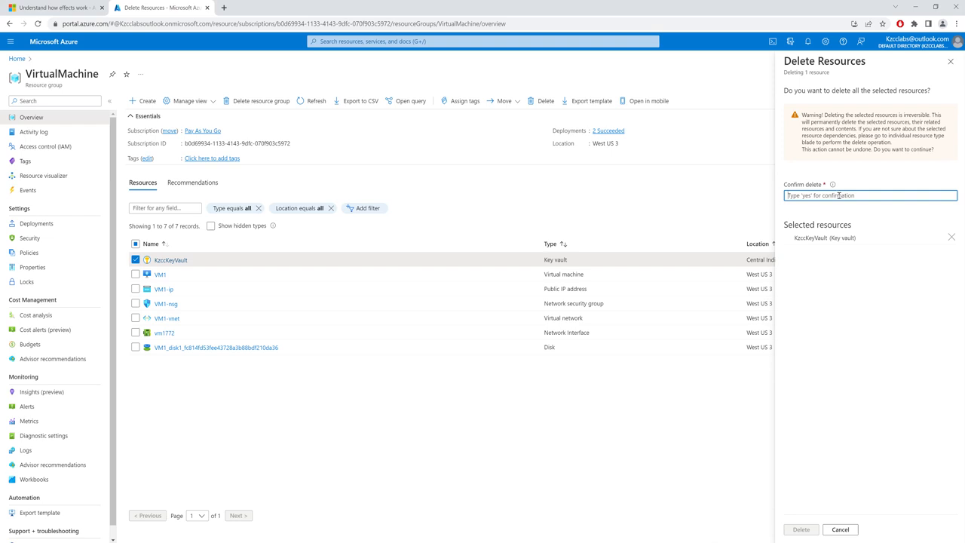
pyautogui.write('yes')
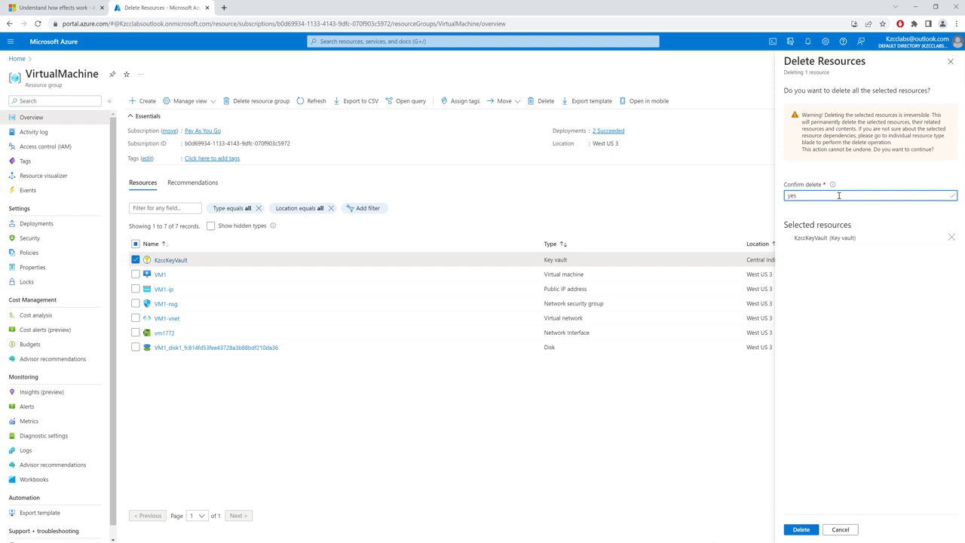
pyautogui.click(801, 529)
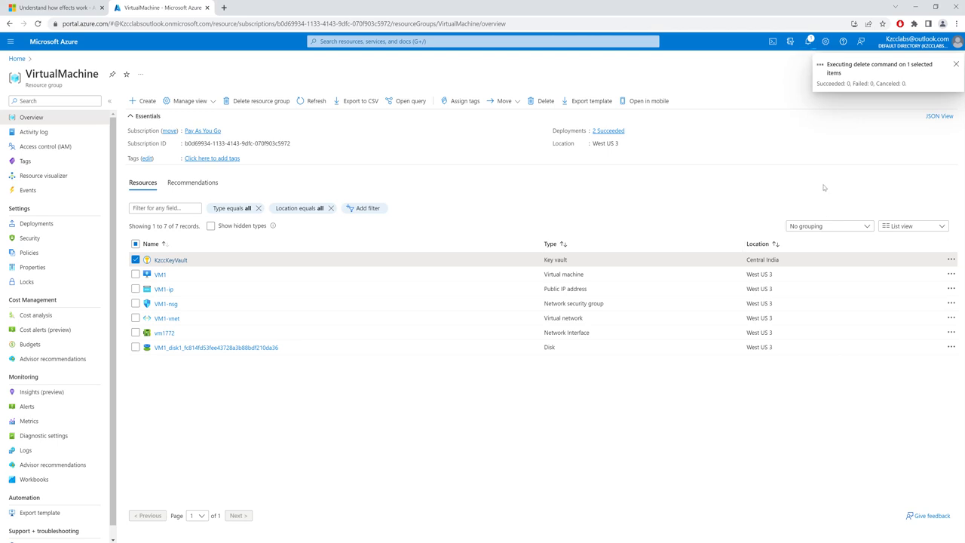
# Create a remediation task for InitiativeDefinition's policy "Deploy network watcher when virtual networks are created", re-evaluating resource compliance first and covering all locations
pyautogui.click(14, 58)
pyautogui.click(318, 96)
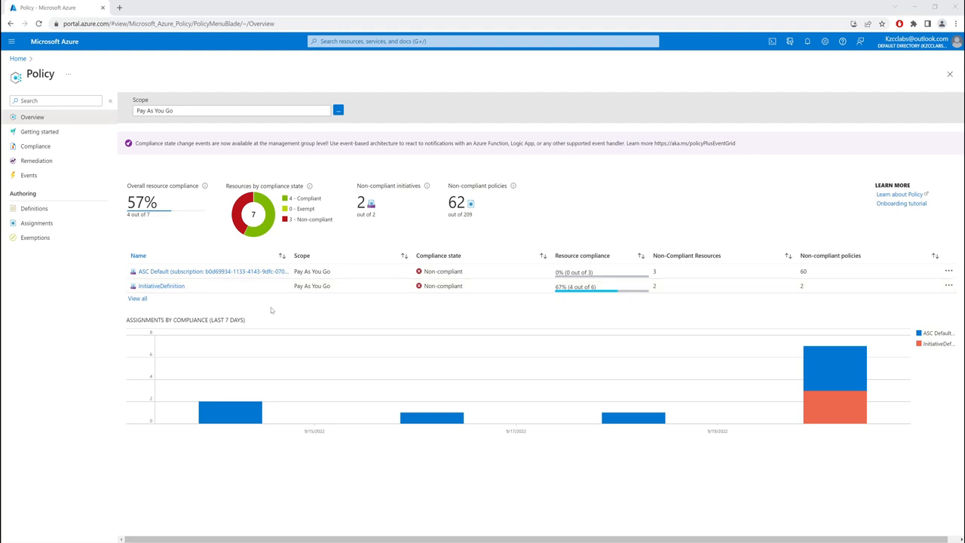
pyautogui.click(162, 286)
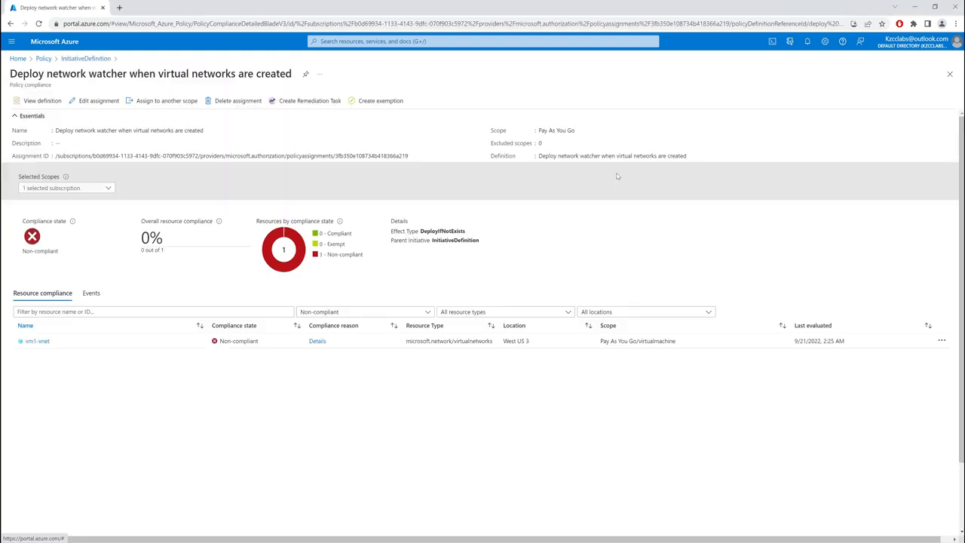
pyautogui.click(315, 105)
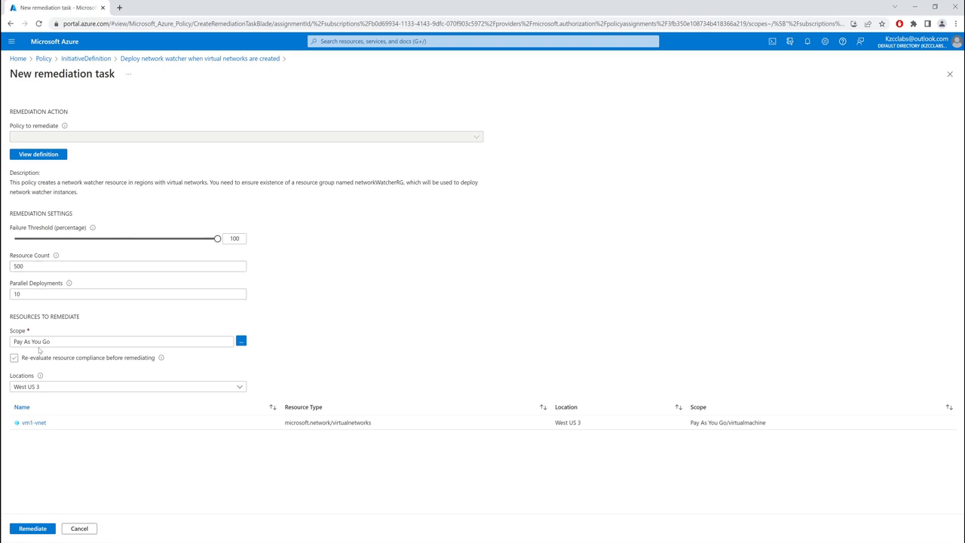
pyautogui.click(83, 359)
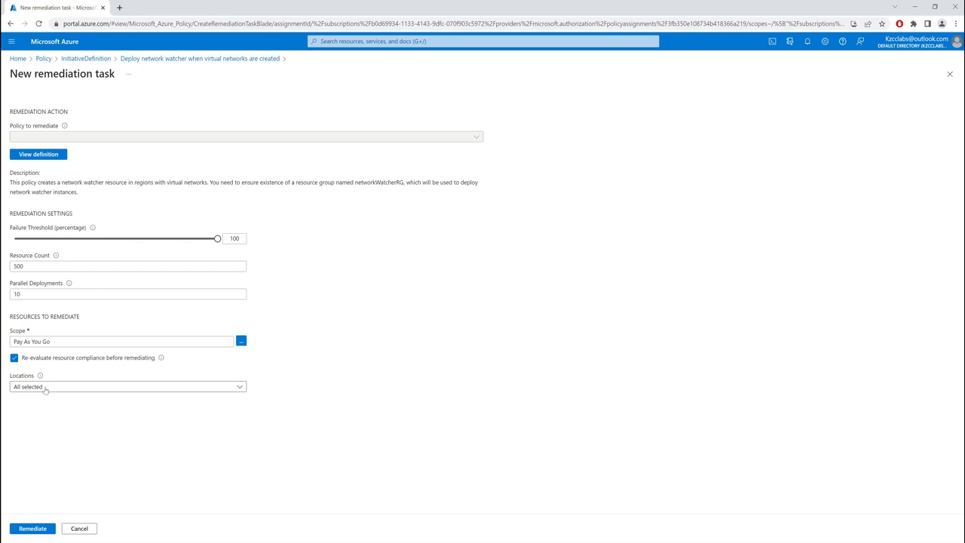
pyautogui.click(83, 390)
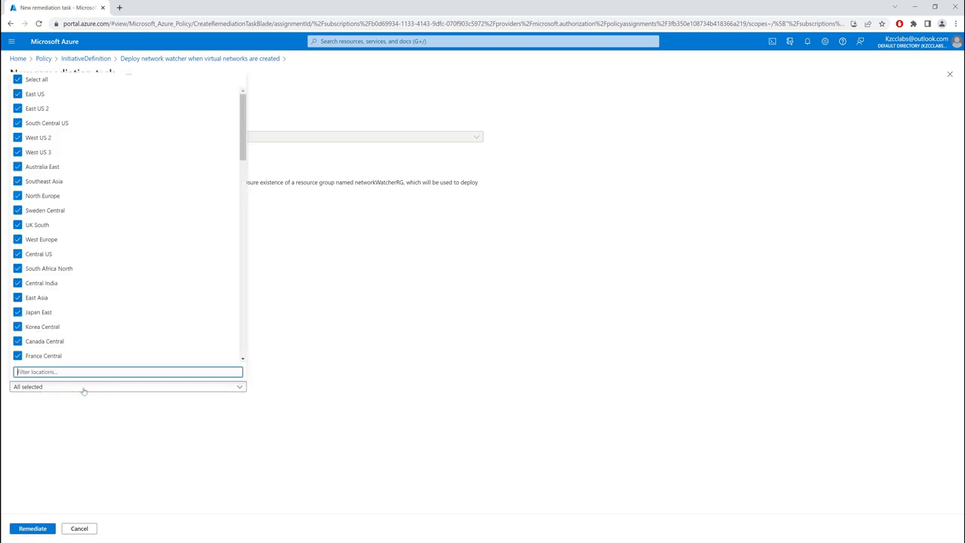
pyautogui.click(83, 389)
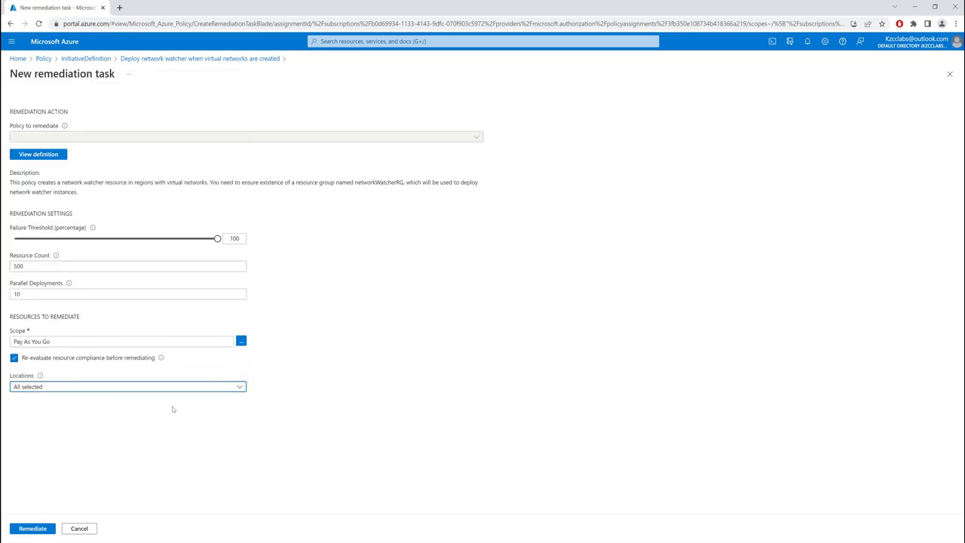
pyautogui.click(33, 528)
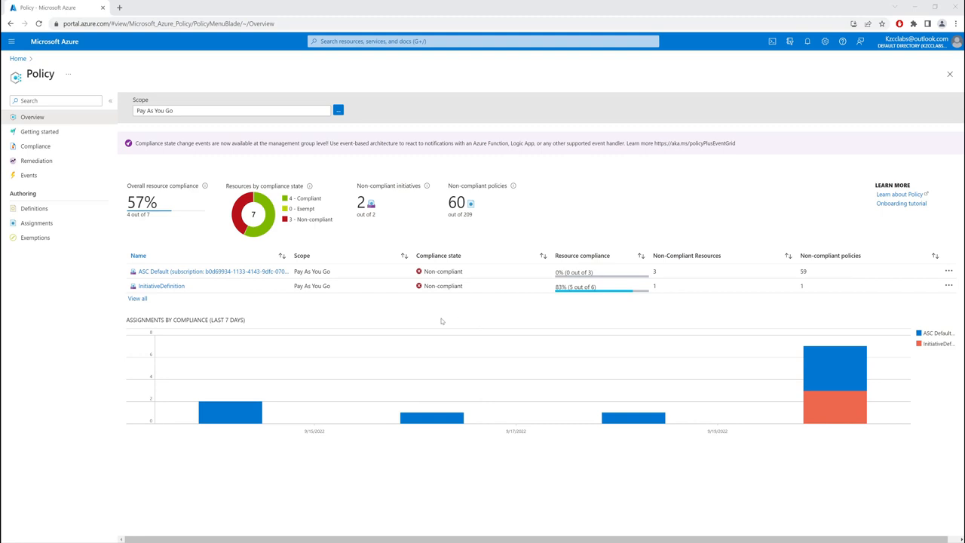
# Examine the resource compliance, events and activity log of the policy "Deploy network watcher when virtual networks are created" in InitiativeDefinition
pyautogui.click(162, 287)
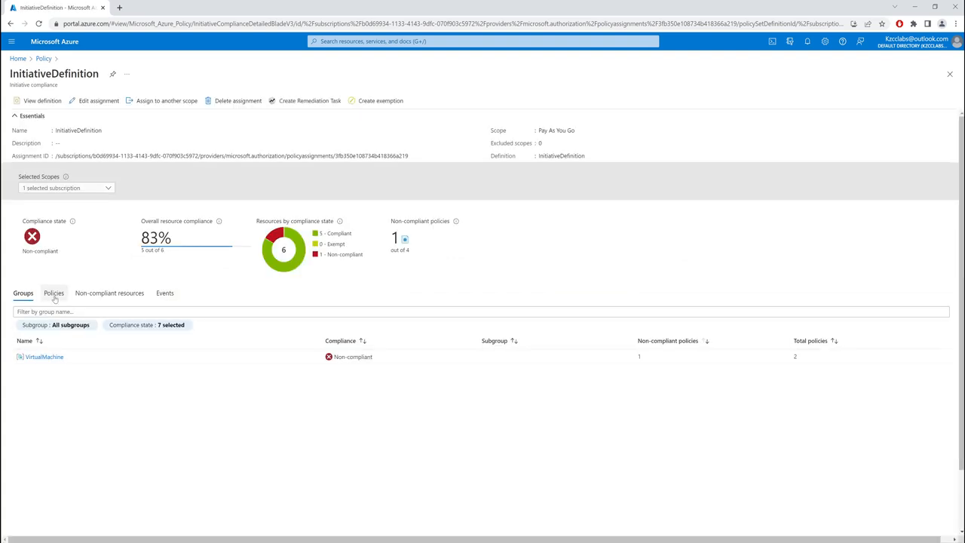
pyautogui.click(54, 295)
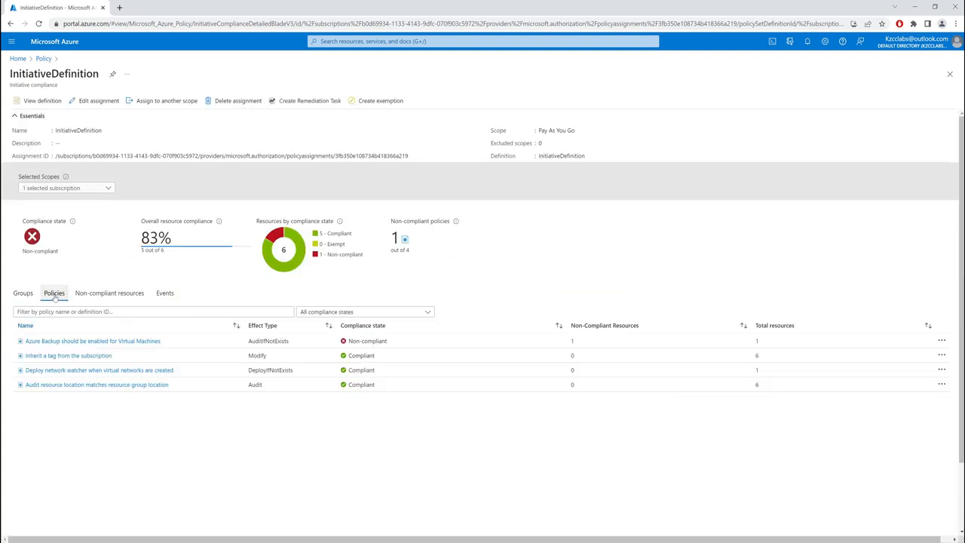
pyautogui.click(153, 371)
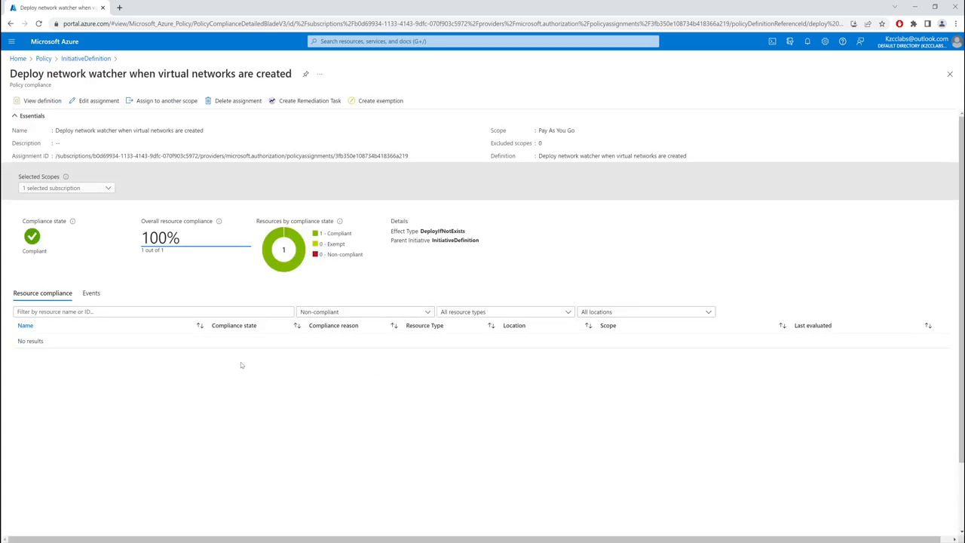
pyautogui.click(88, 297)
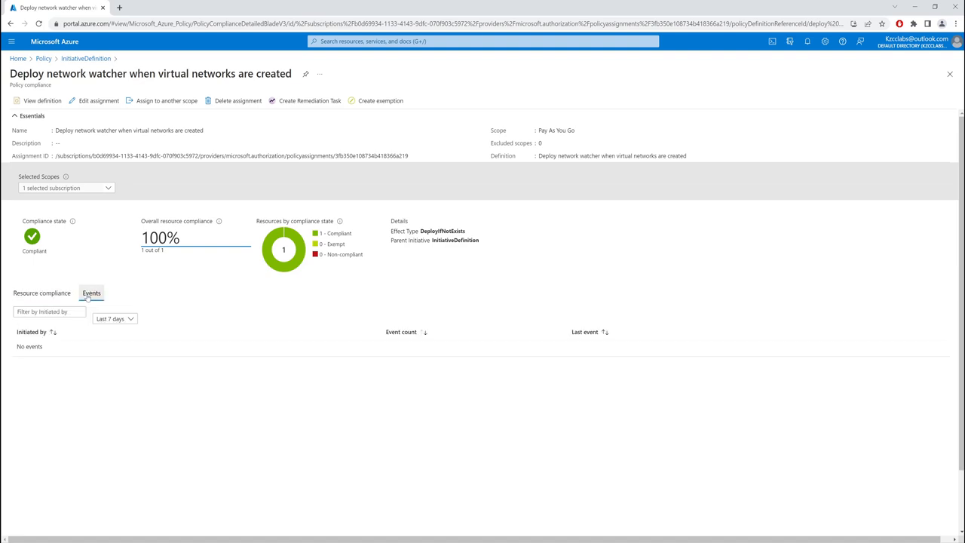
pyautogui.click(113, 366)
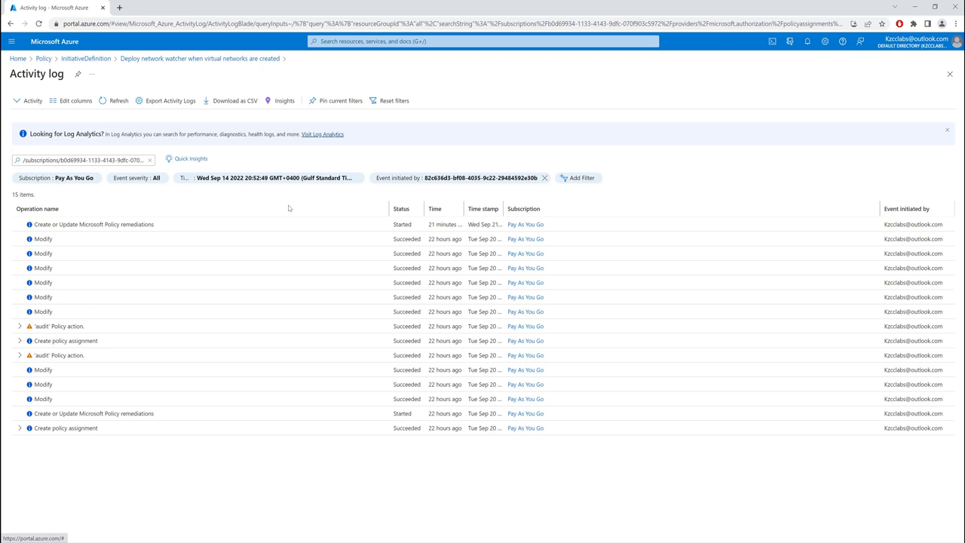
# View the definition of "Deploy network watcher when virtual networks are created" from InitiativeDefinition's policy compliance list
pyautogui.click(43, 60)
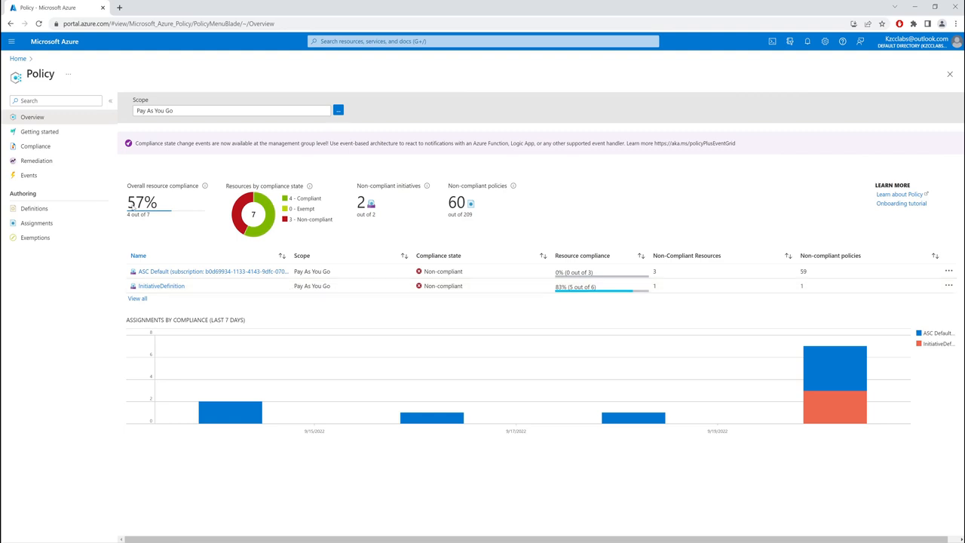
pyautogui.click(18, 59)
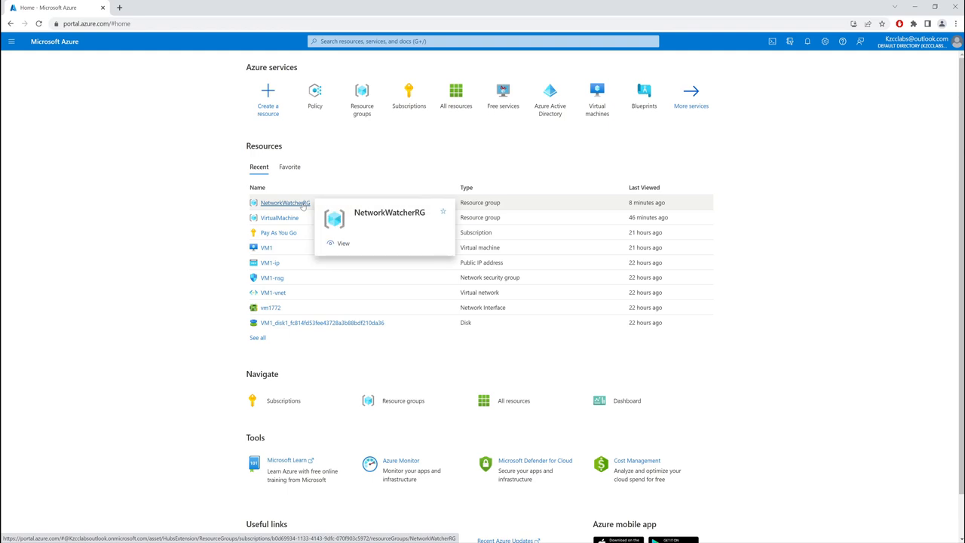
pyautogui.moveTo(291, 206)
pyautogui.click(315, 94)
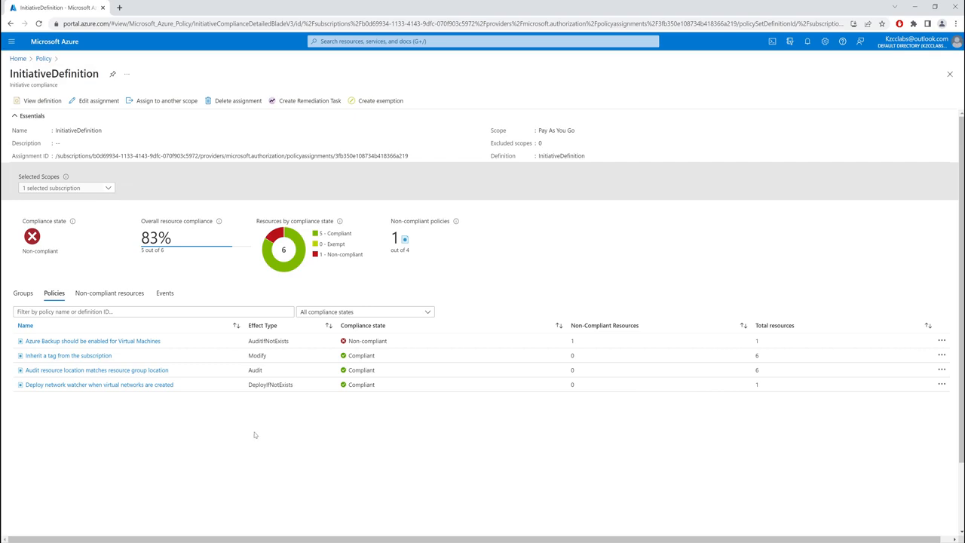
pyautogui.click(137, 387)
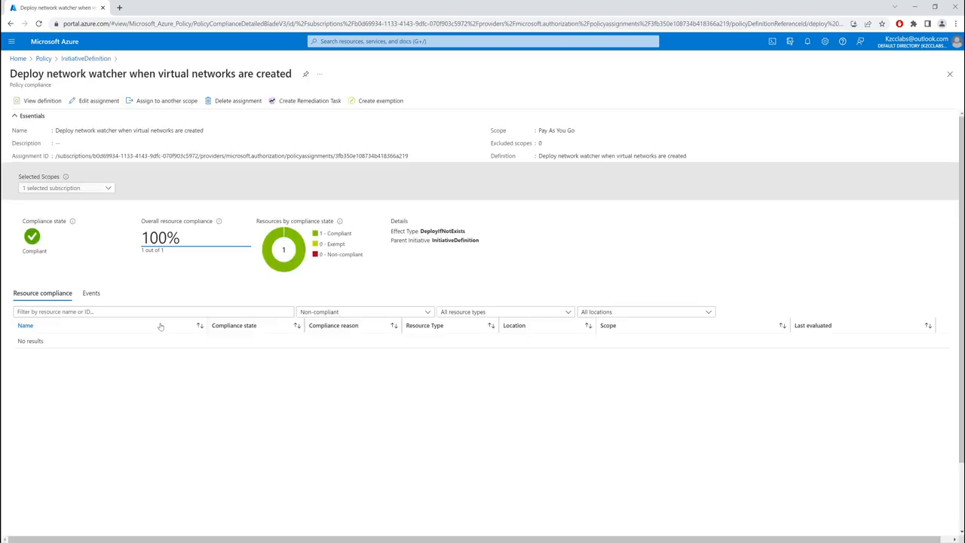
pyautogui.click(34, 102)
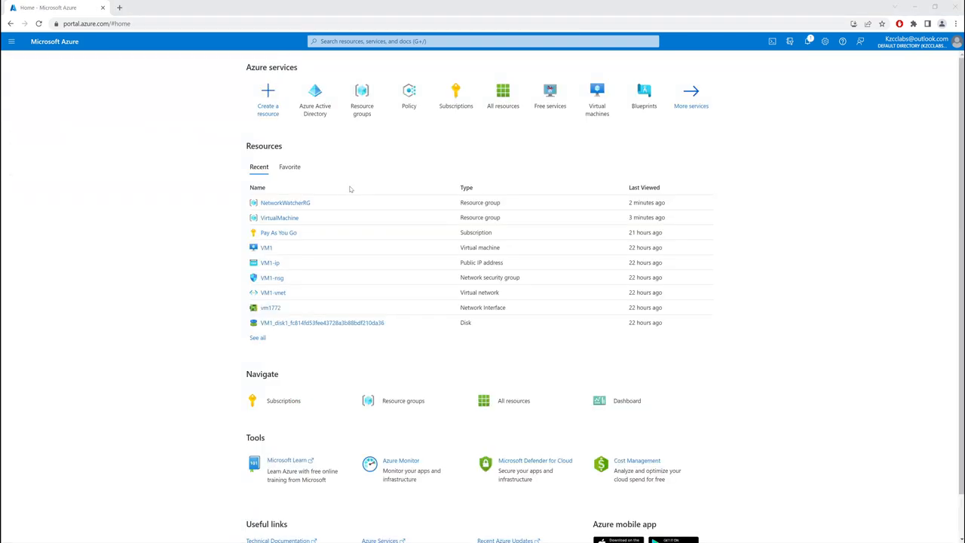
# List all enterprise applications in Azure Active Directory without the application type and application ID filters, sorted by creation date with the newest first
pyautogui.click(314, 109)
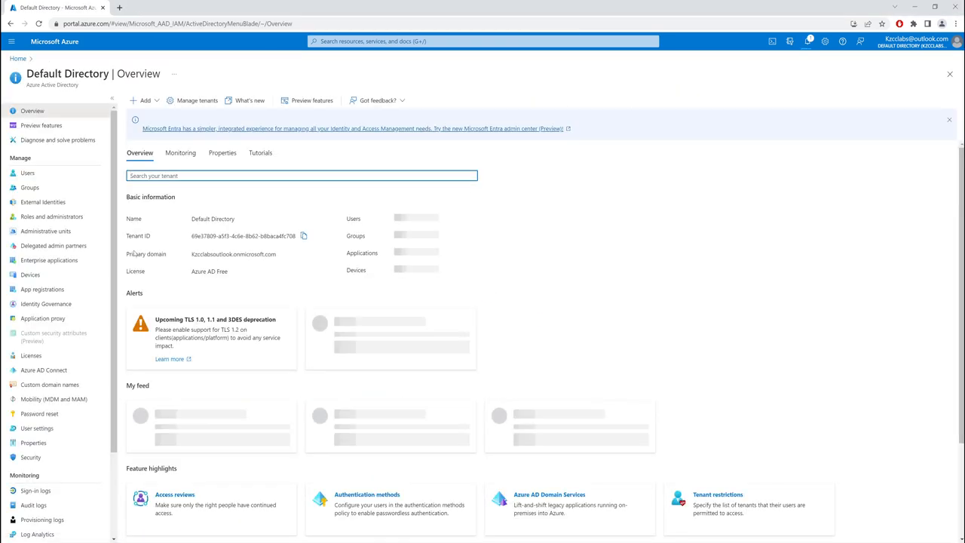
pyautogui.click(49, 261)
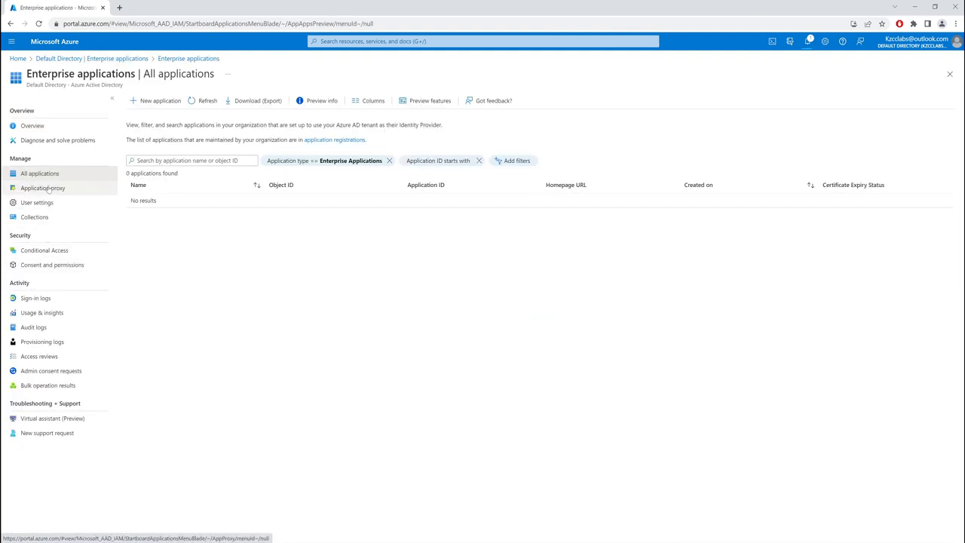
pyautogui.click(389, 161)
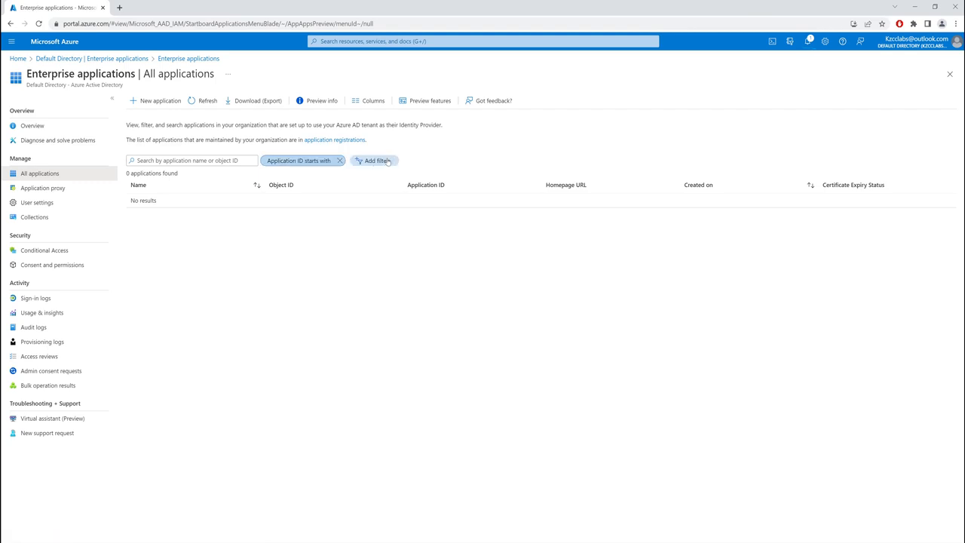
pyautogui.click(340, 160)
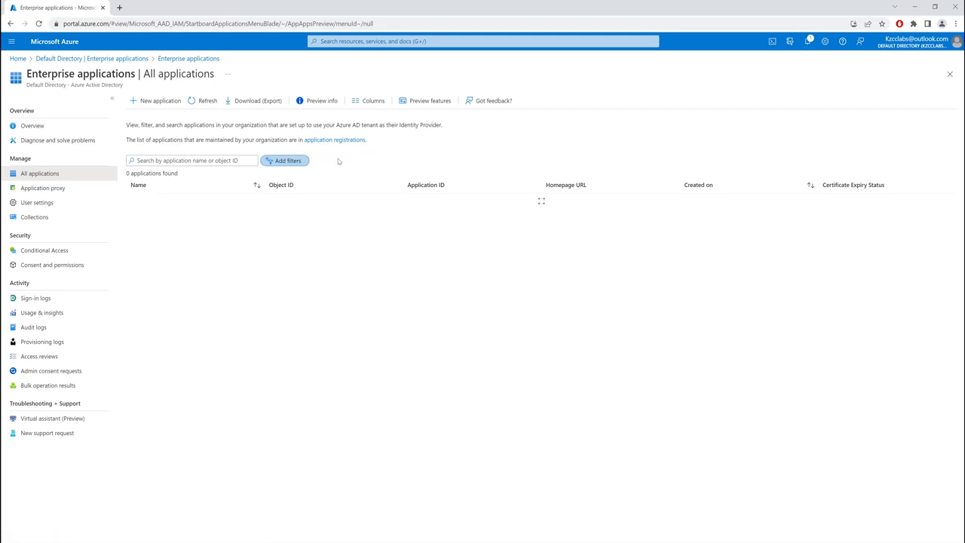
pyautogui.click(702, 187)
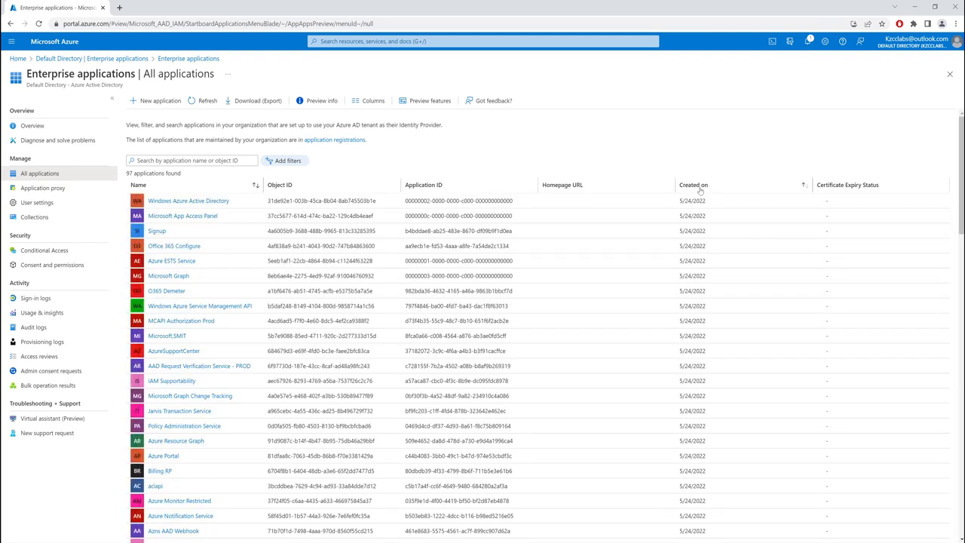
pyautogui.click(700, 188)
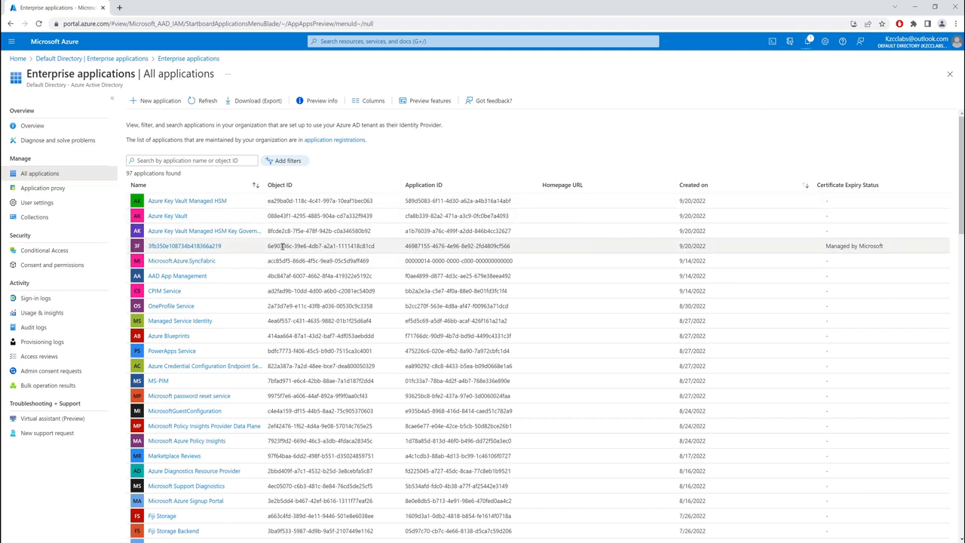
# Examine the properties of the enterprise application marked Managed by Microsoft, comparing the policyAssignments part of its Azure resource ID with its name
pyautogui.click(192, 246)
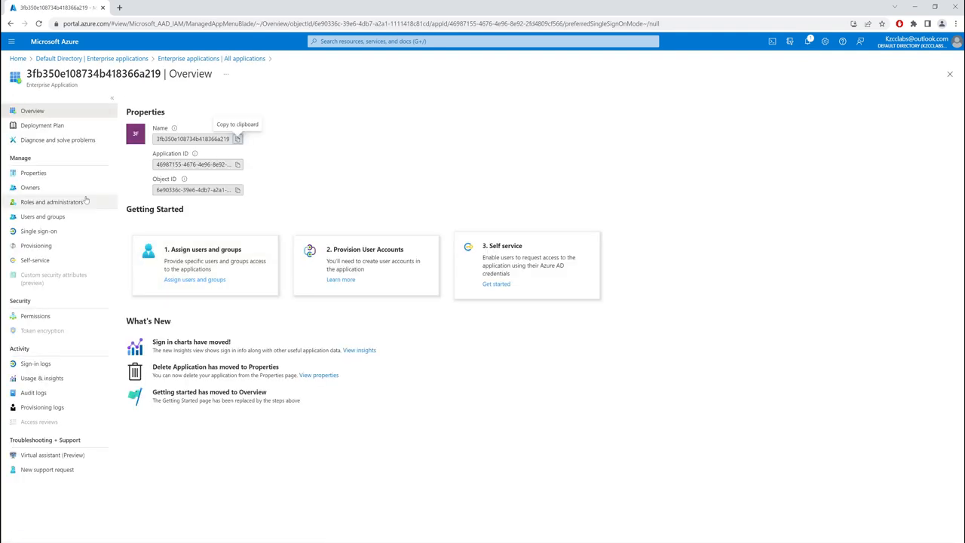
pyautogui.click(33, 172)
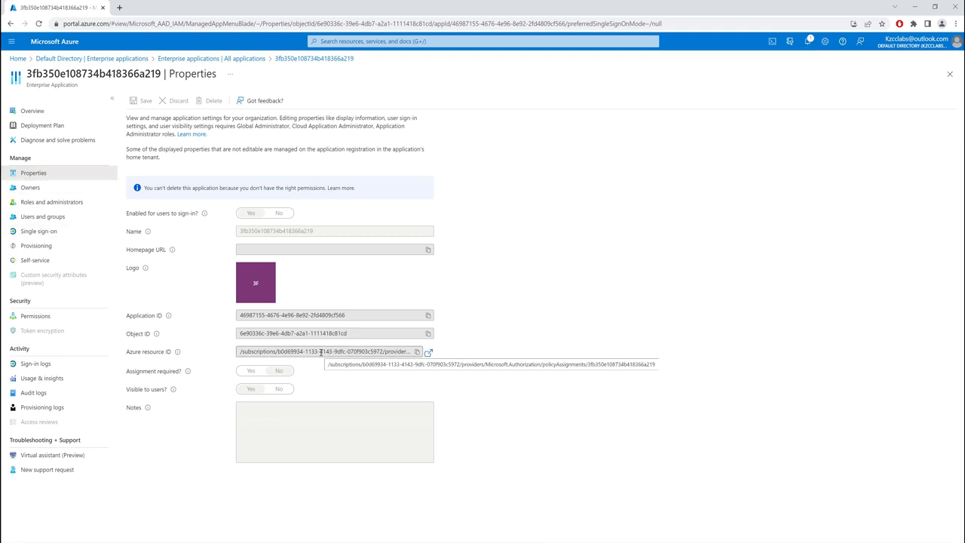
pyautogui.moveTo(321, 351); pyautogui.dragTo(361, 351)
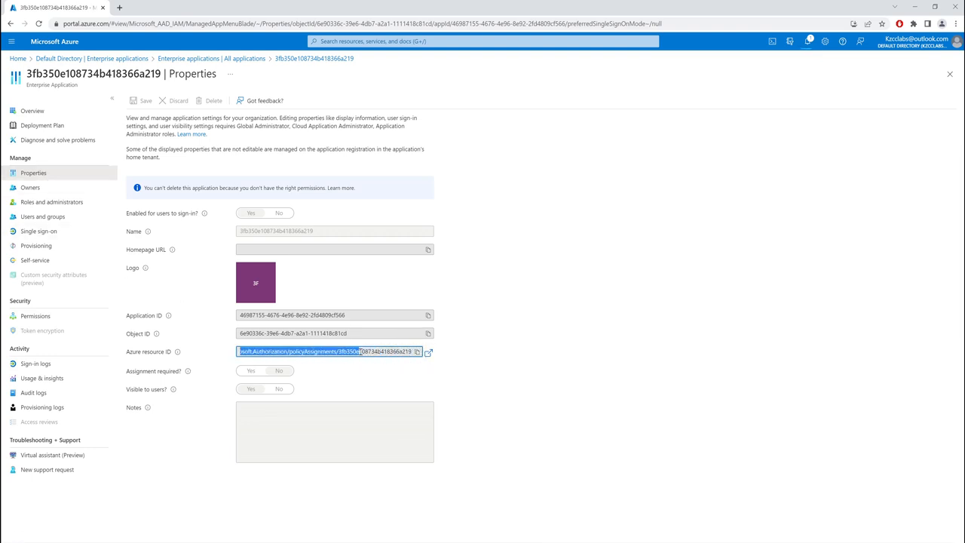
pyautogui.moveTo(289, 352); pyautogui.dragTo(332, 351)
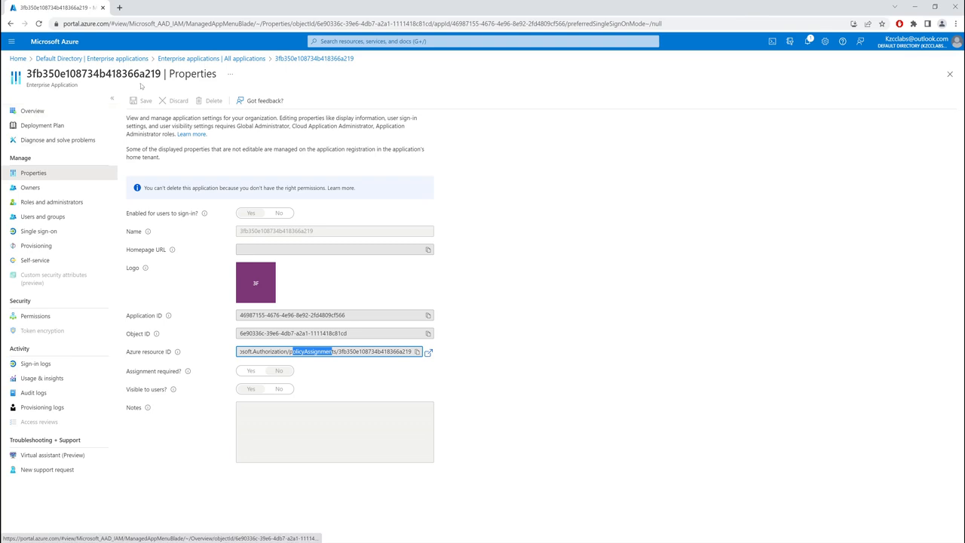
pyautogui.moveTo(160, 73)
pyautogui.mouseDown()
pyautogui.moveTo(129, 73)
pyautogui.moveTo(145, 73)
pyautogui.mouseUp()
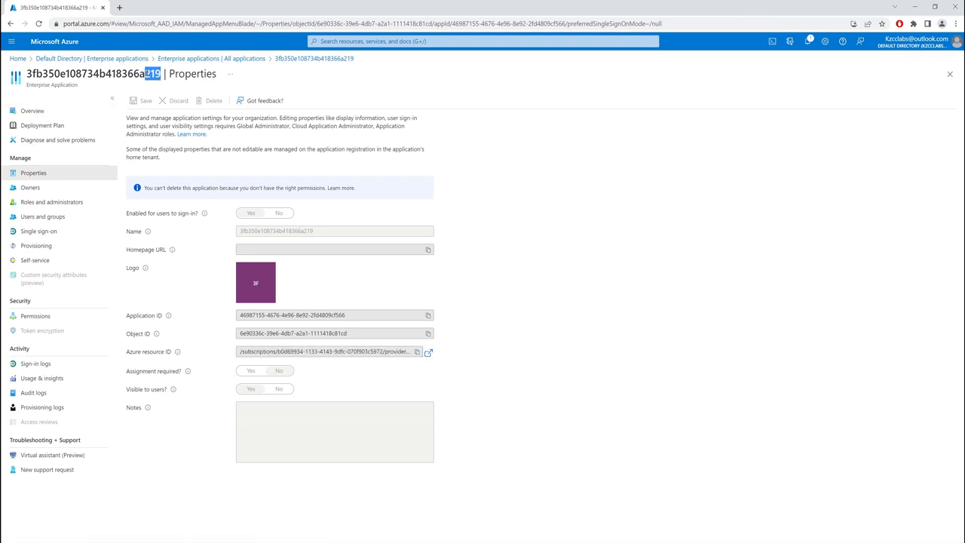
# Examine who initiated the first Create Deployment event under Create or Update Network Watcher in the NetworkWatcherRG resource group's activity log
pyautogui.click(17, 59)
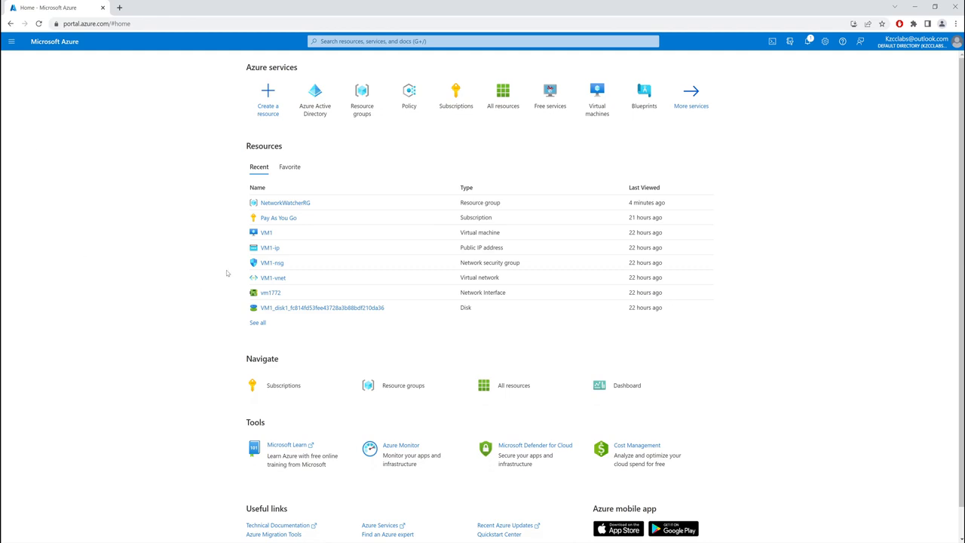
pyautogui.click(285, 204)
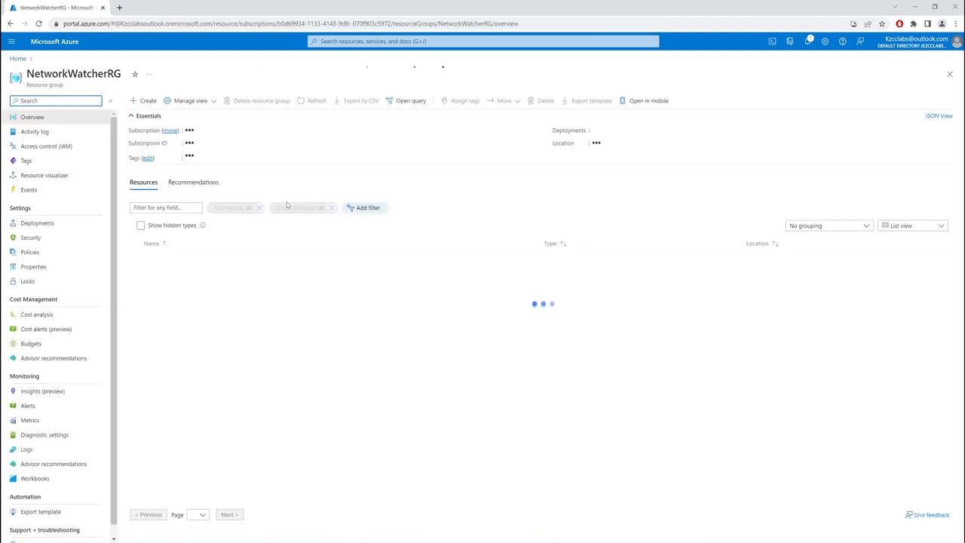
pyautogui.click(51, 133)
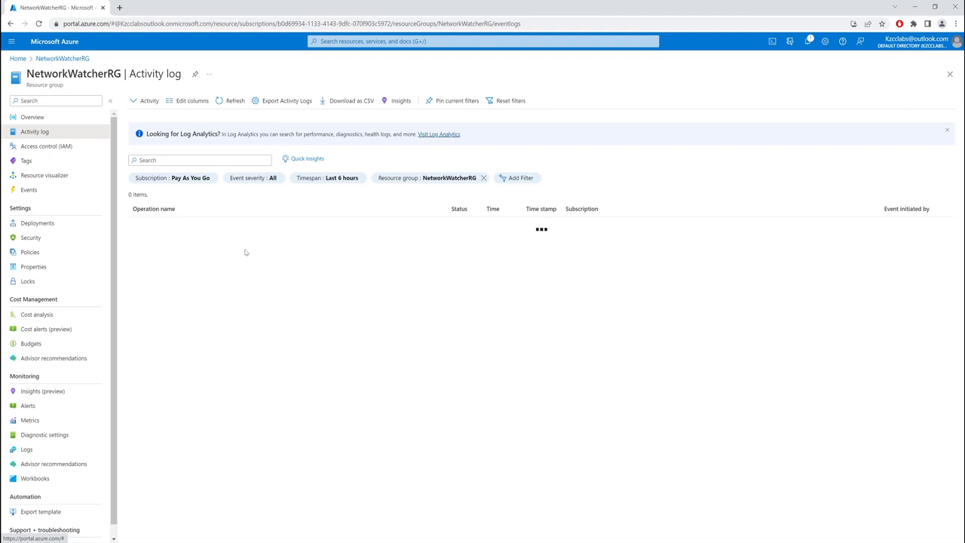
pyautogui.click(136, 224)
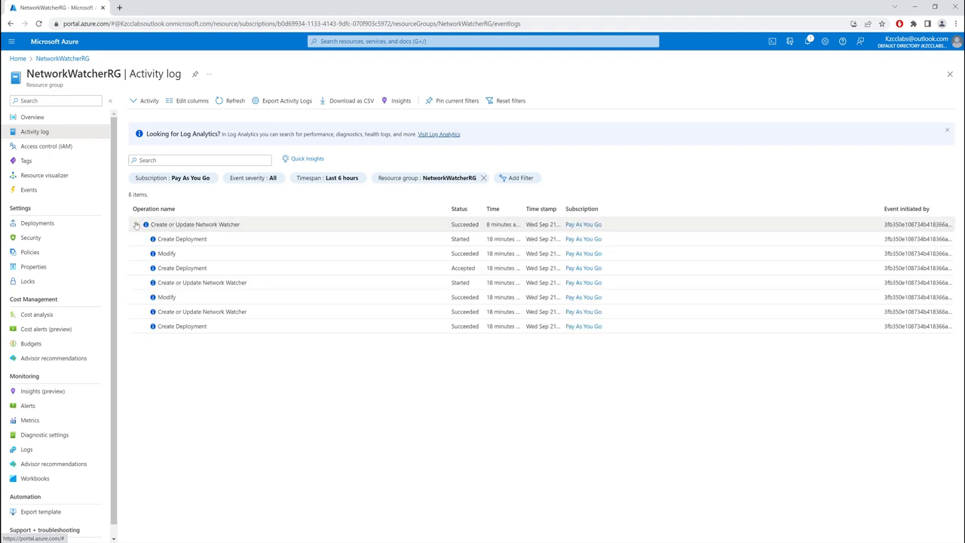
pyautogui.click(198, 241)
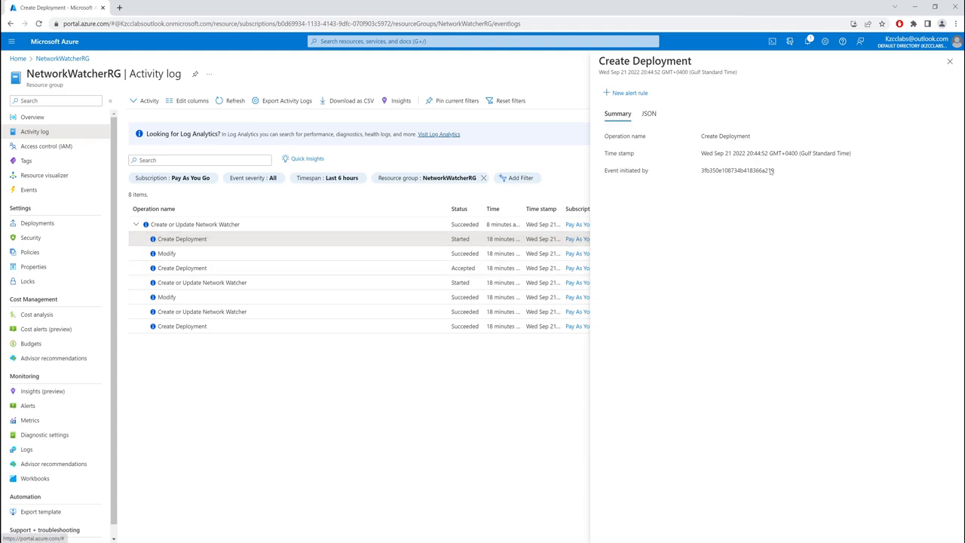
pyautogui.moveTo(775, 171); pyautogui.dragTo(702, 173)
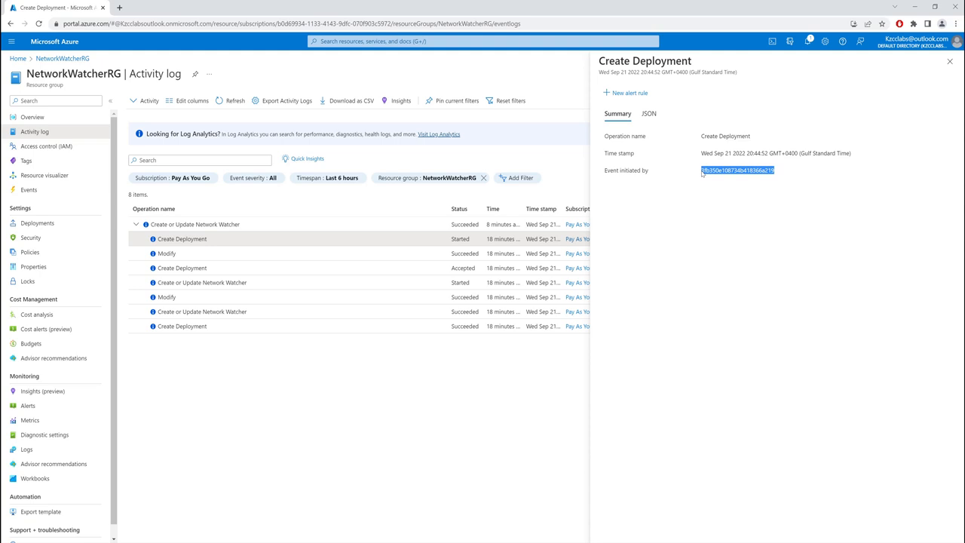